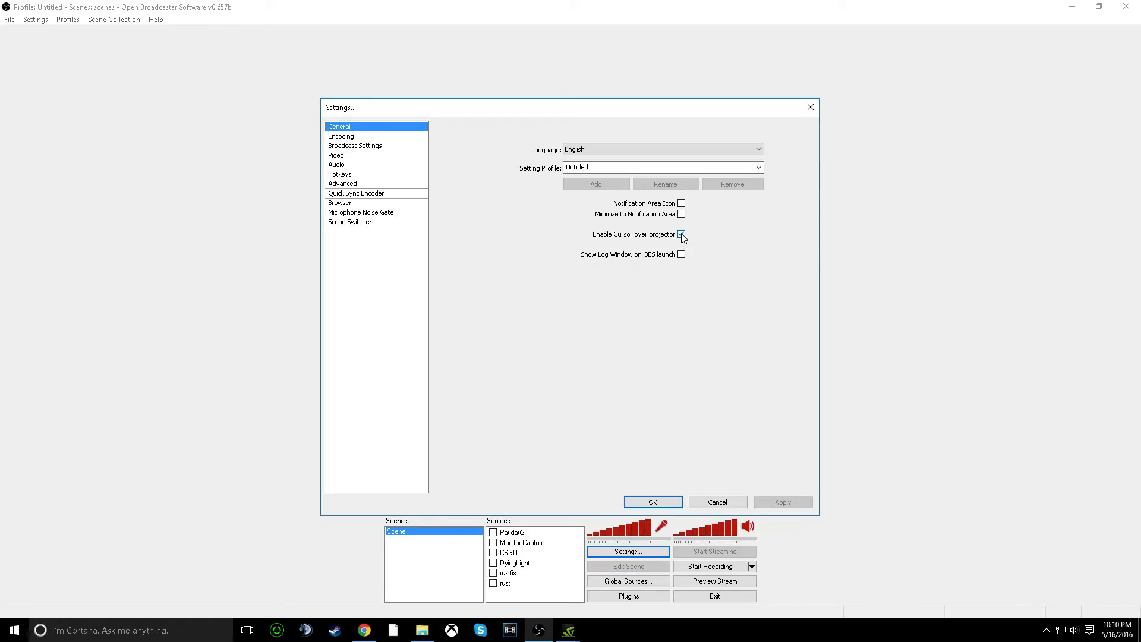
# - Review the video encoding settings, including the quality balance choices and the custom buffer size option
pyautogui.click(395, 136)
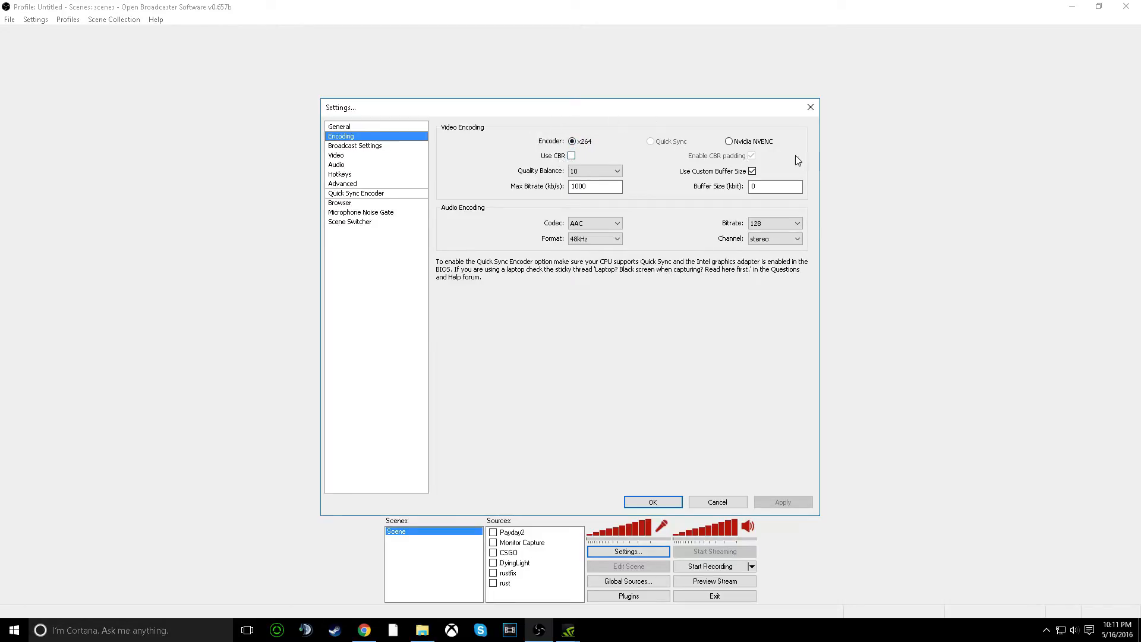
pyautogui.click(600, 173)
pyautogui.click(600, 173)
pyautogui.click(752, 171)
# - Examine the available codec and format choices for audio encoding
pyautogui.click(599, 222)
pyautogui.click(599, 221)
pyautogui.click(585, 221)
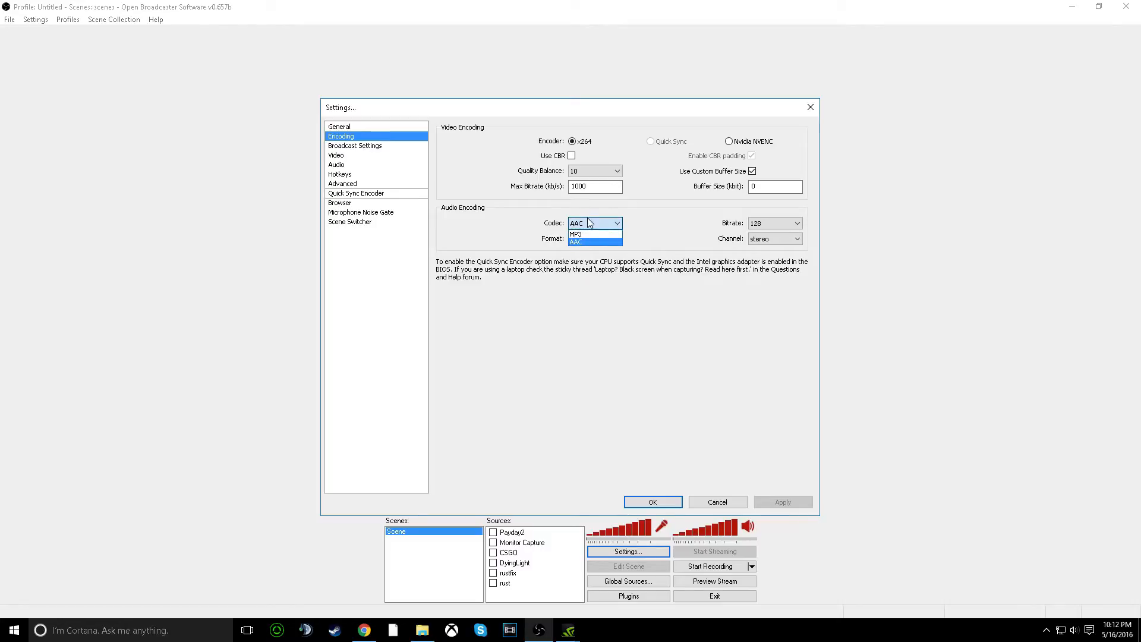
pyautogui.click(586, 223)
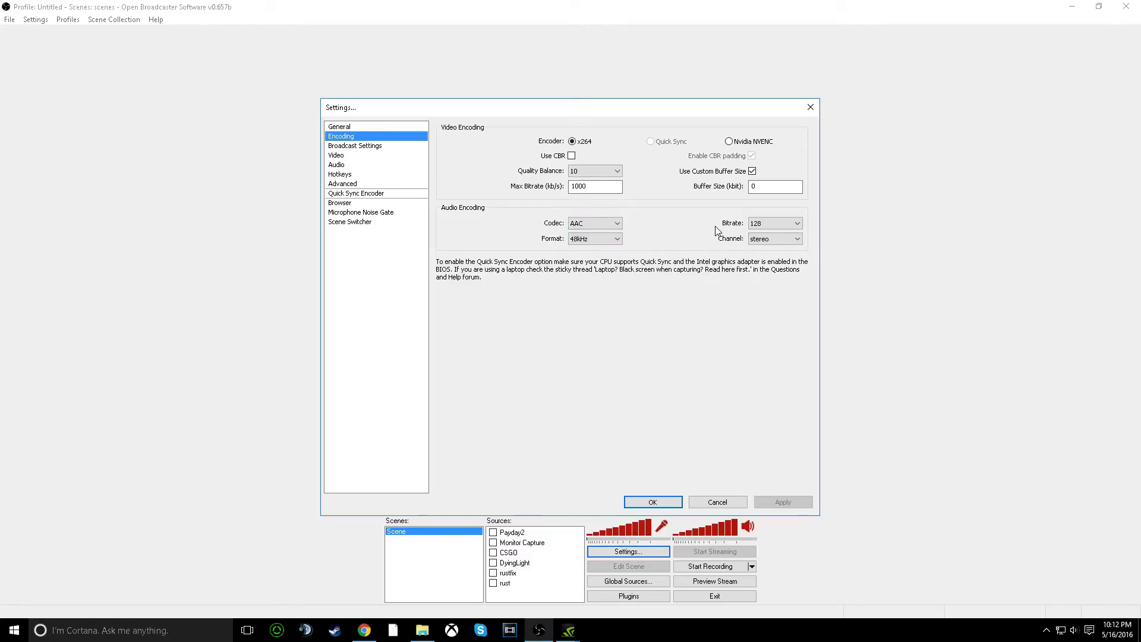
pyautogui.click(616, 243)
pyautogui.click(616, 242)
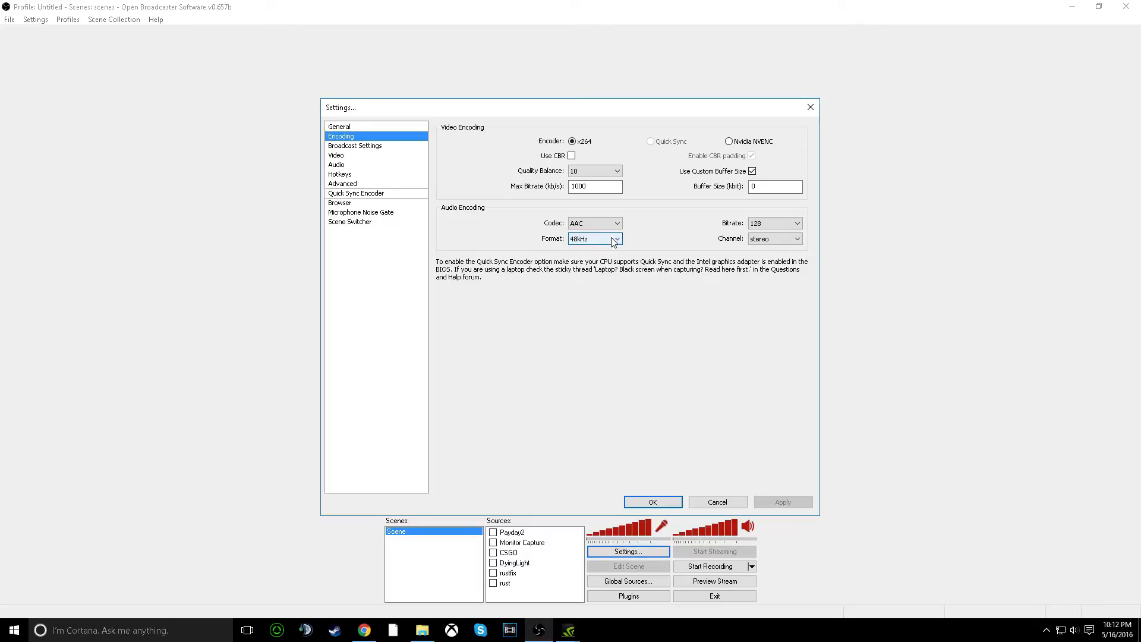
pyautogui.click(613, 242)
pyautogui.click(614, 241)
# - Examine the available bitrate and channel choices for audio encoding
pyautogui.click(763, 225)
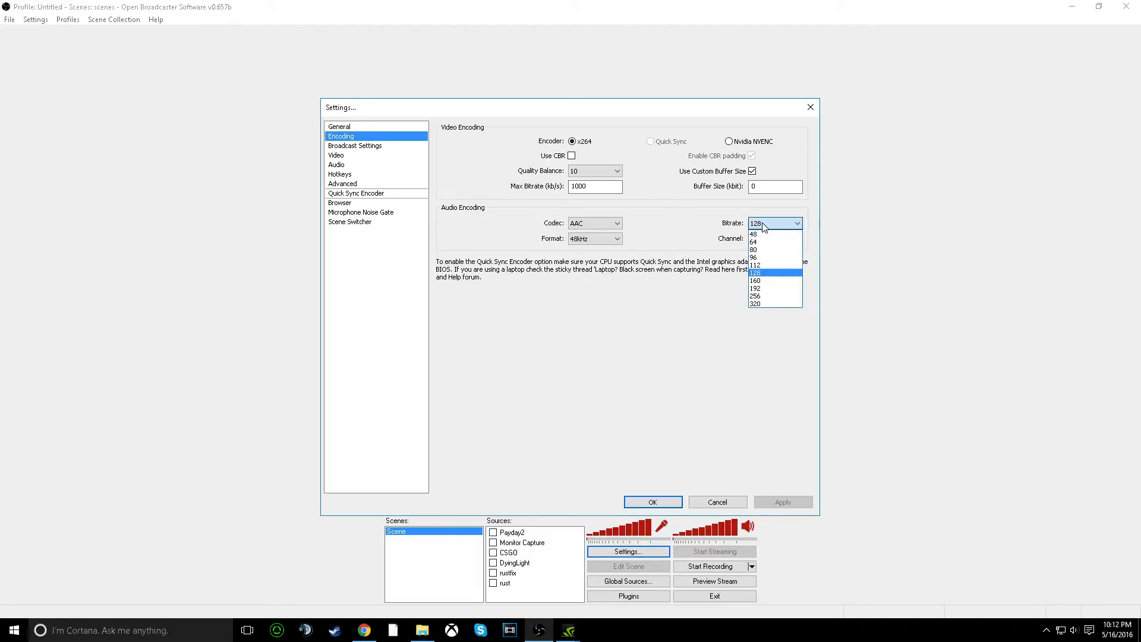
pyautogui.click(766, 225)
pyautogui.click(785, 225)
pyautogui.click(784, 211)
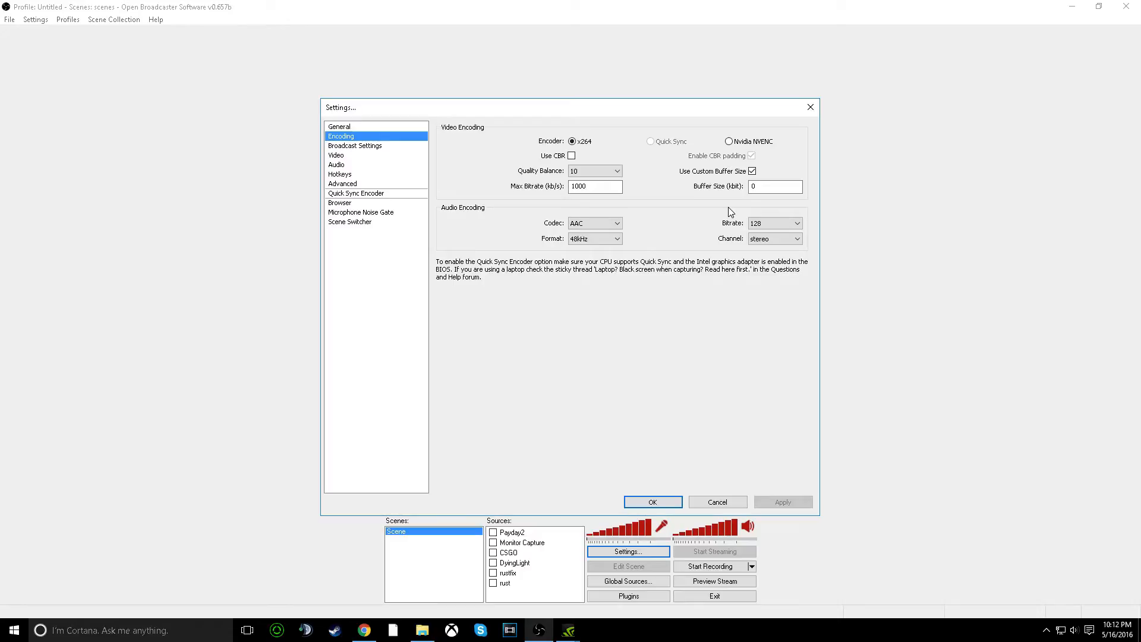
pyautogui.click(776, 224)
pyautogui.click(776, 223)
pyautogui.click(769, 237)
pyautogui.click(770, 240)
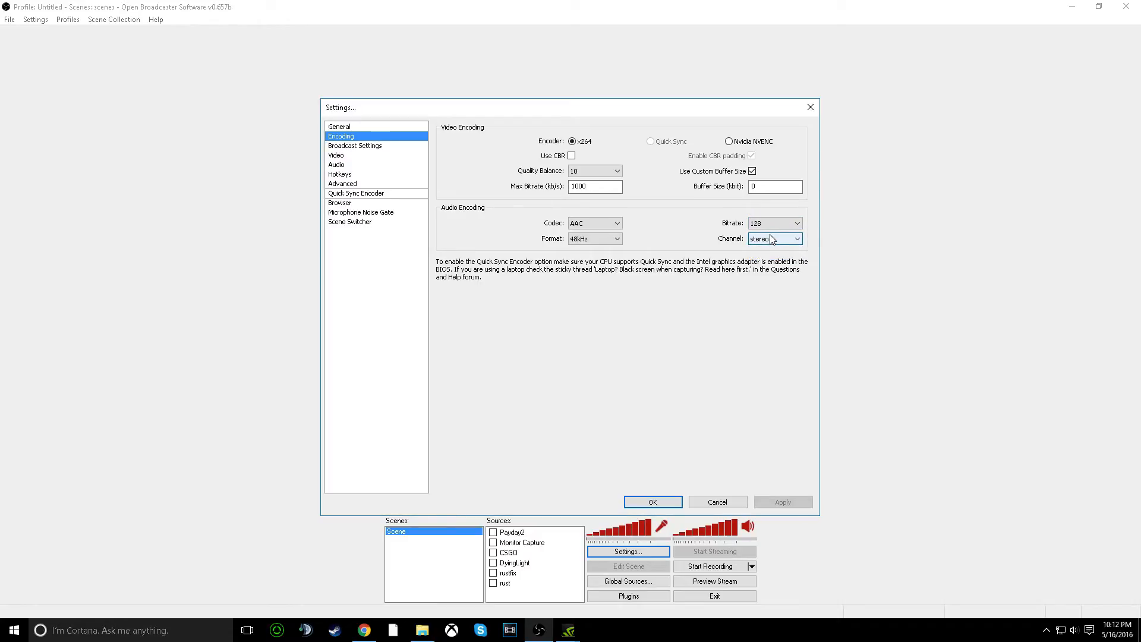
pyautogui.click(782, 243)
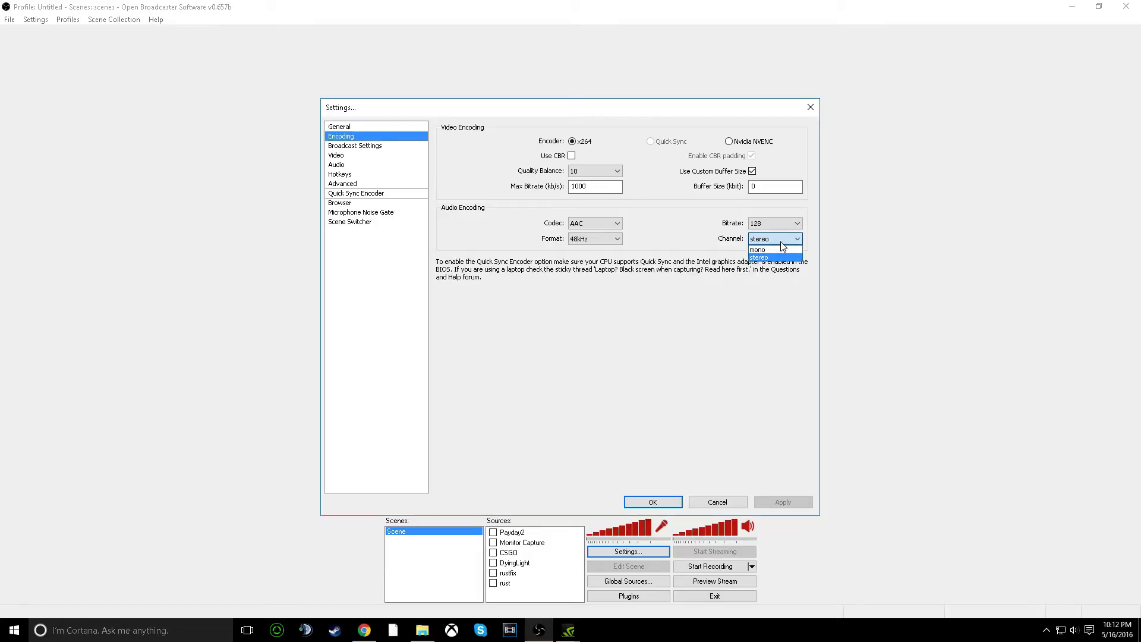
pyautogui.click(782, 242)
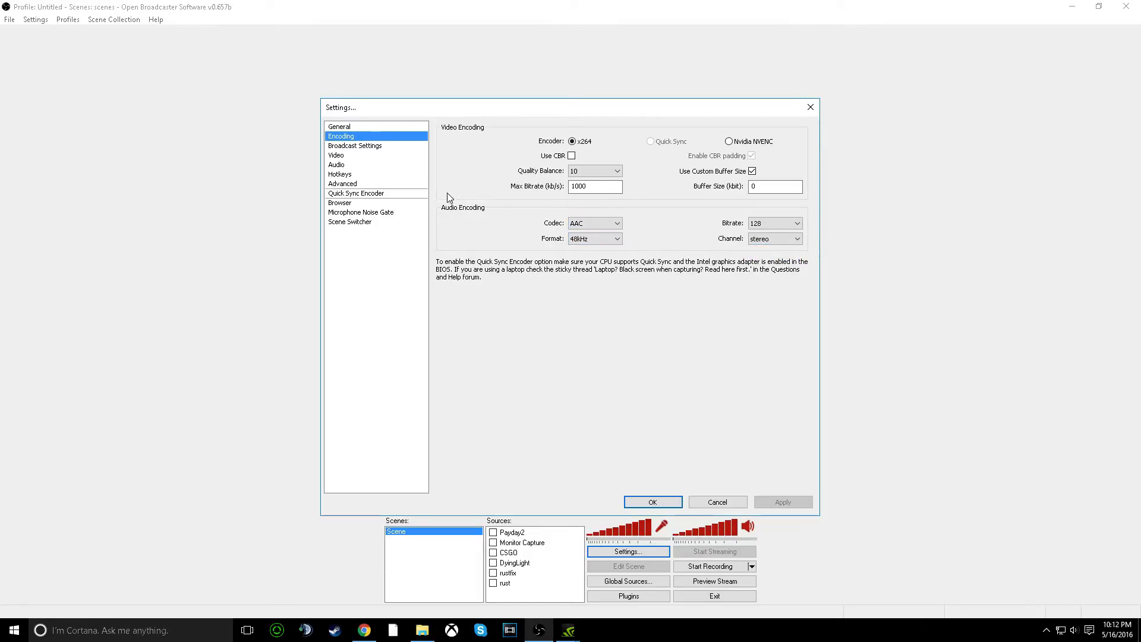
# - Review the broadcast settings and examine the available output modes
pyautogui.click(357, 149)
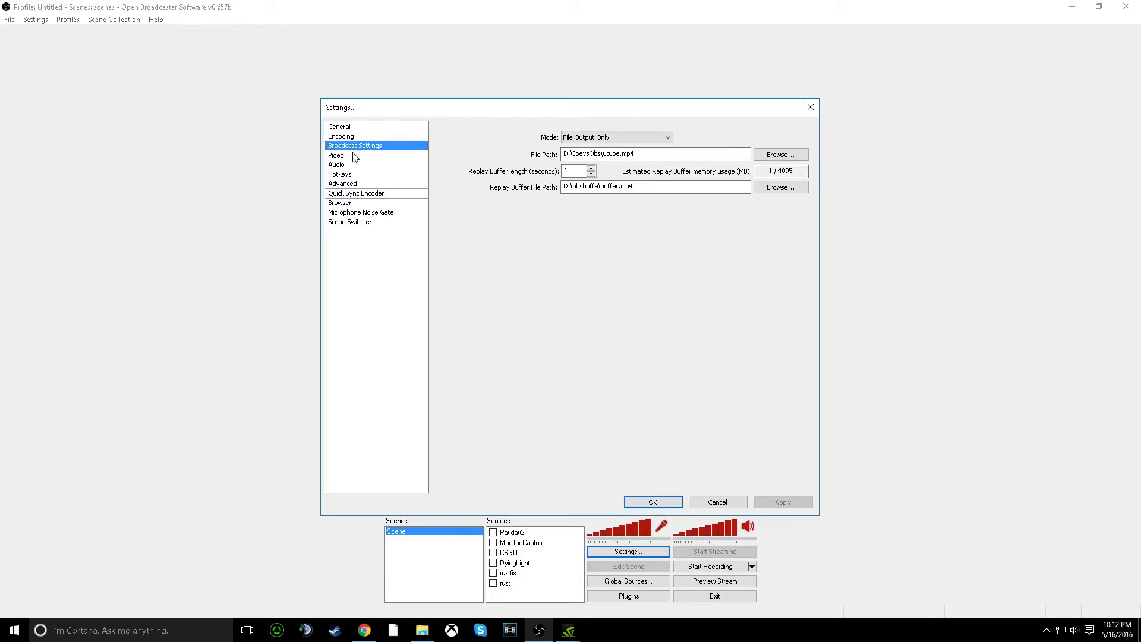
pyautogui.click(602, 139)
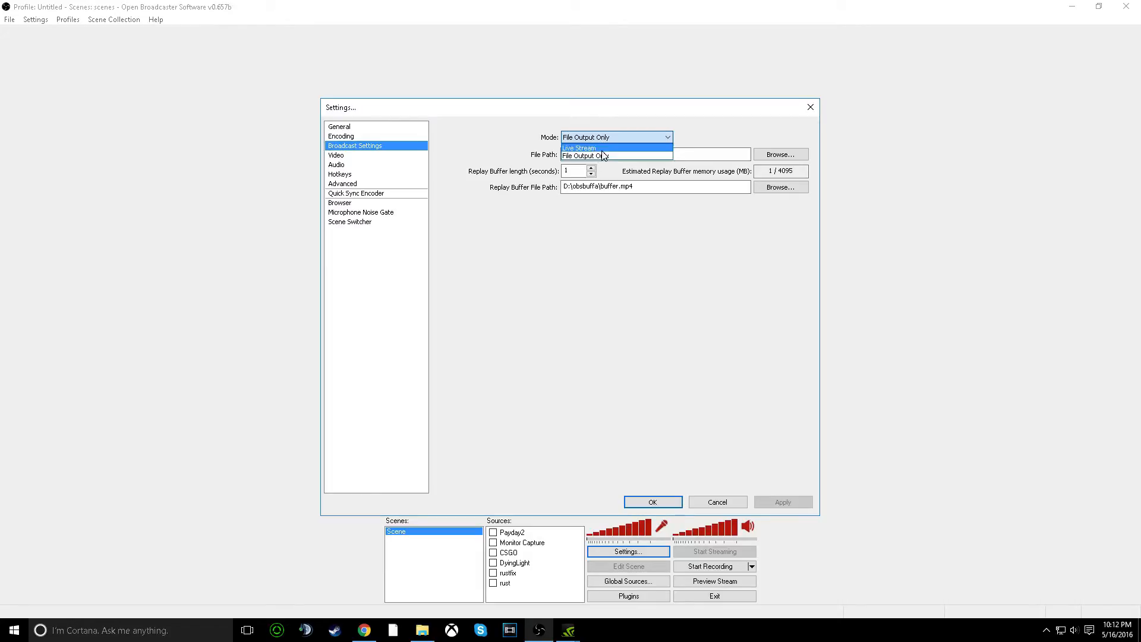
pyautogui.click(701, 131)
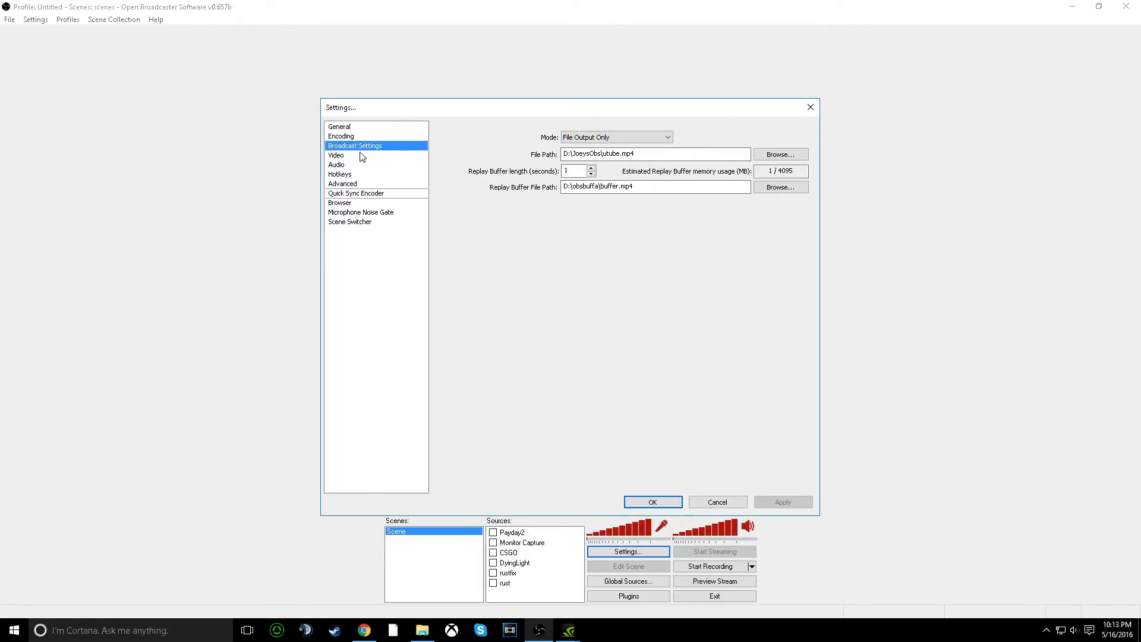
pyautogui.click(588, 137)
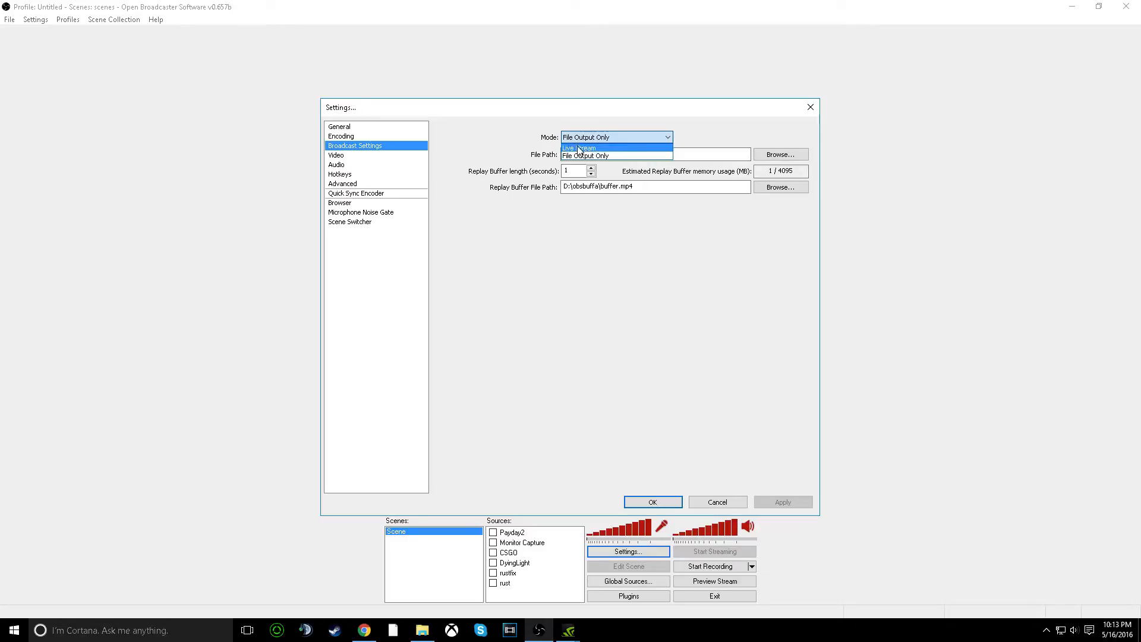
pyautogui.click(369, 156)
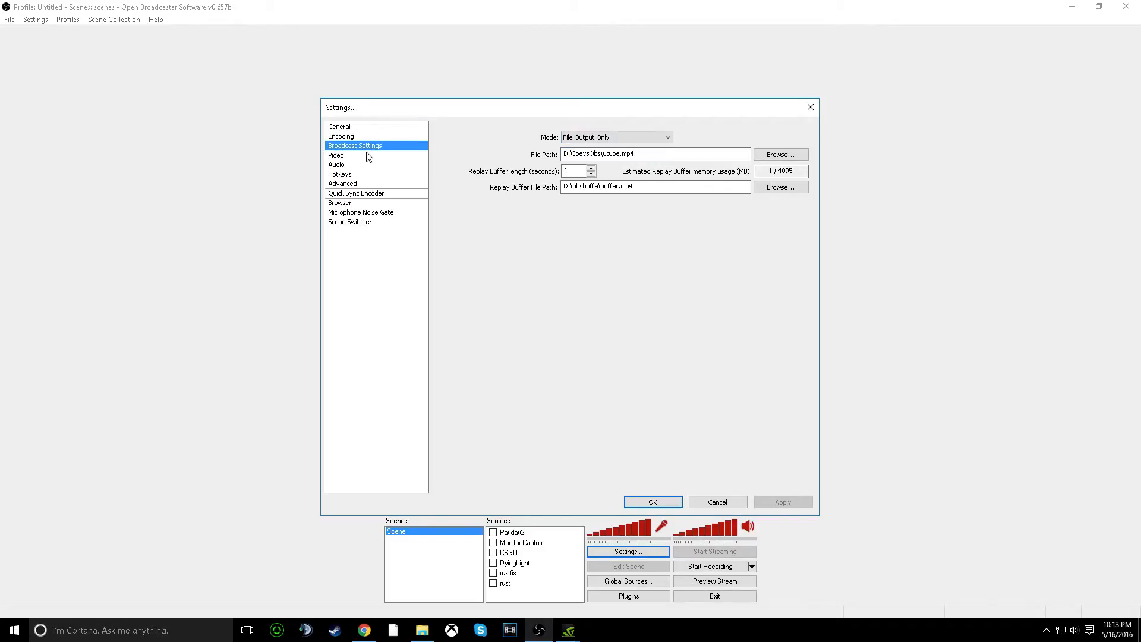
# - Review the video settings, examining the custom base resolution, the resolution downscale choices and the FPS value
pyautogui.click(358, 156)
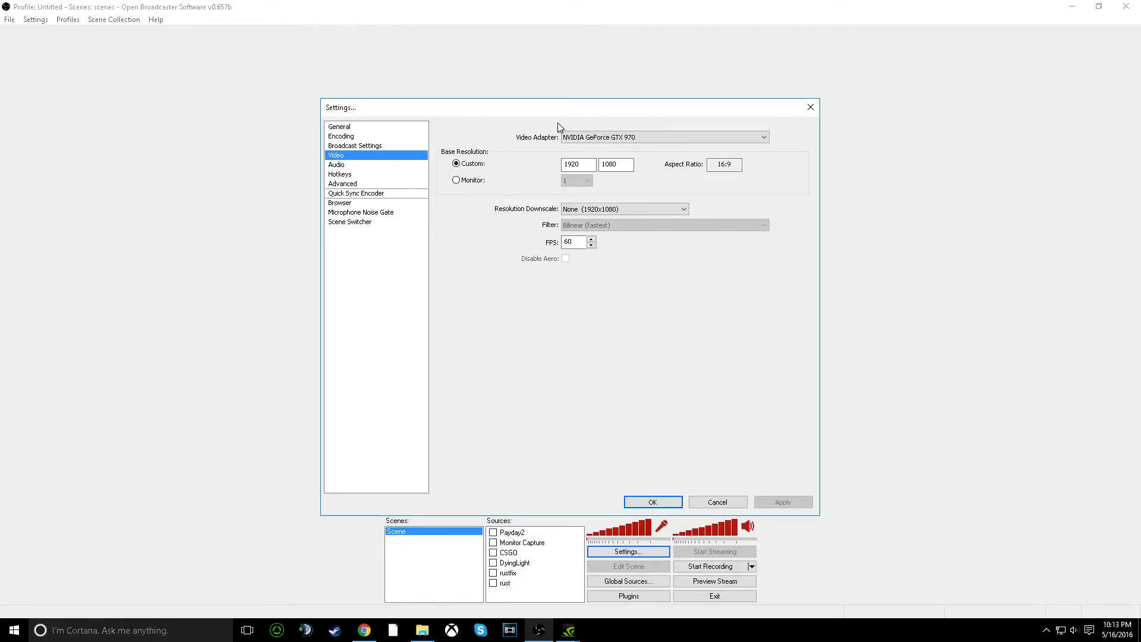
pyautogui.click(622, 166)
pyautogui.click(634, 212)
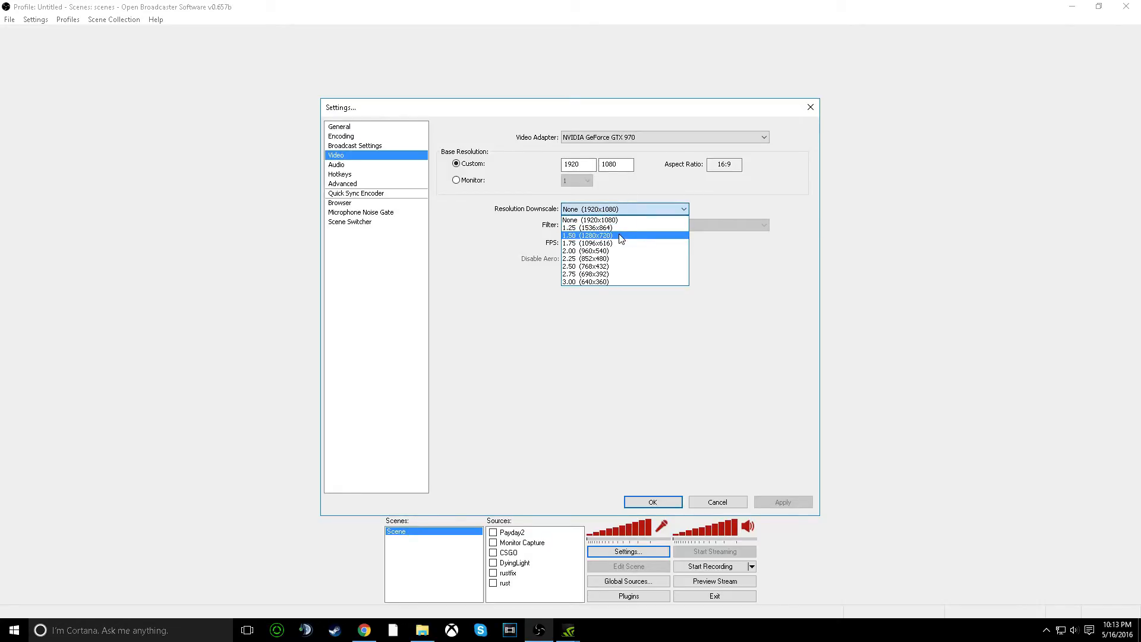
pyautogui.click(654, 210)
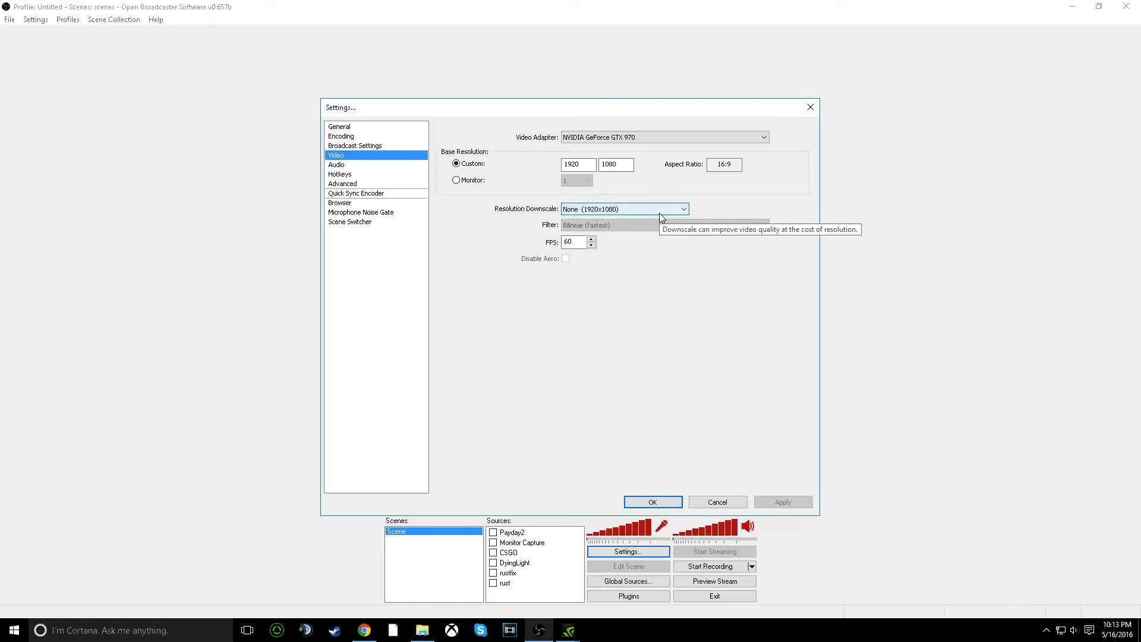
pyautogui.click(658, 213)
pyautogui.click(632, 211)
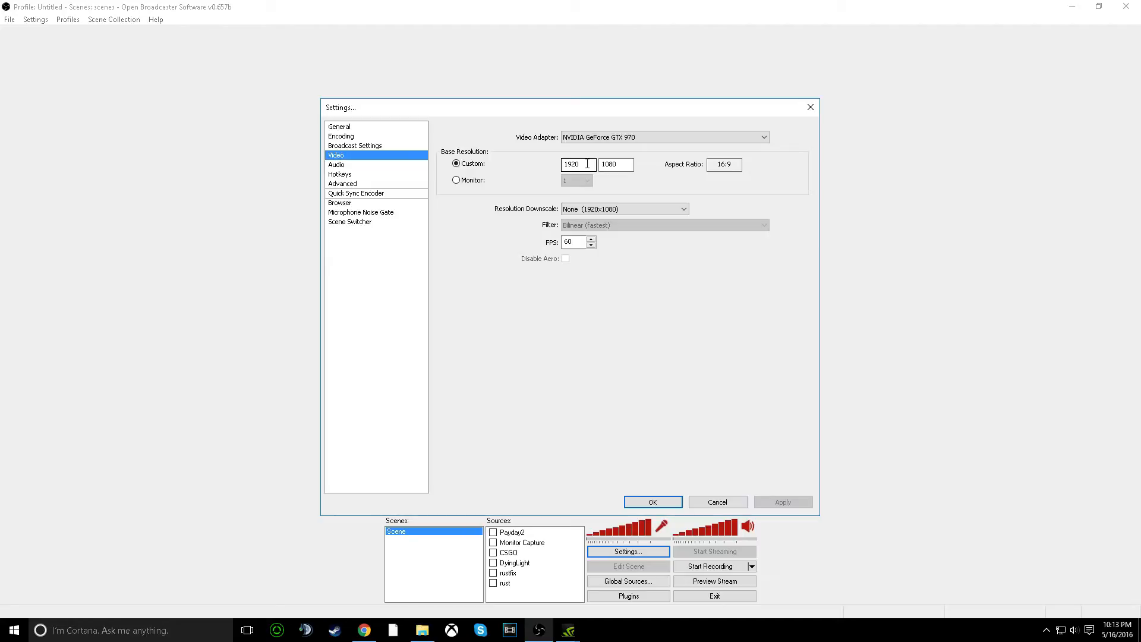
pyautogui.click(589, 210)
pyautogui.click(589, 211)
pyautogui.click(575, 242)
# - Review the audio settings, examining the desktop audio device and microphone/auxiliary device choices
pyautogui.click(359, 166)
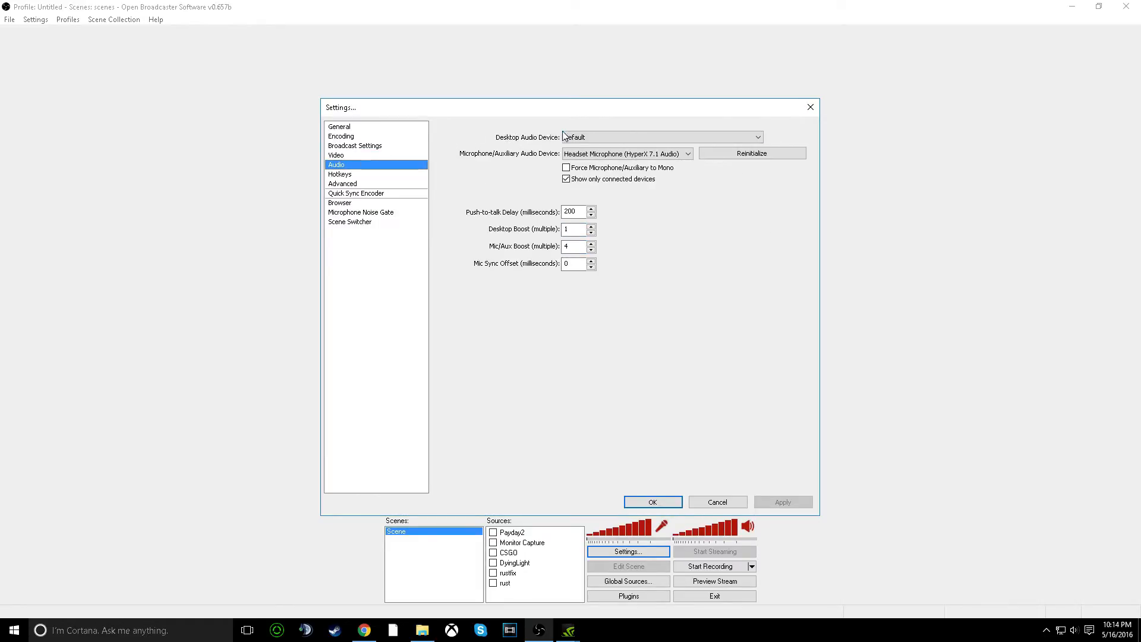
pyautogui.click(584, 153)
pyautogui.click(584, 153)
pyautogui.click(583, 137)
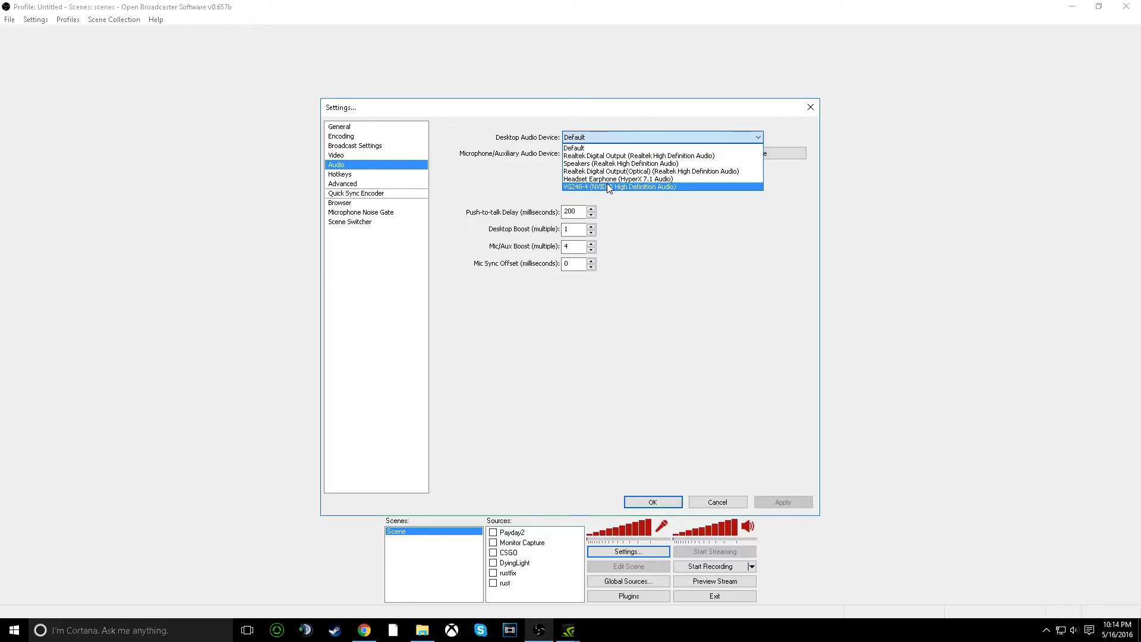
pyautogui.click(611, 135)
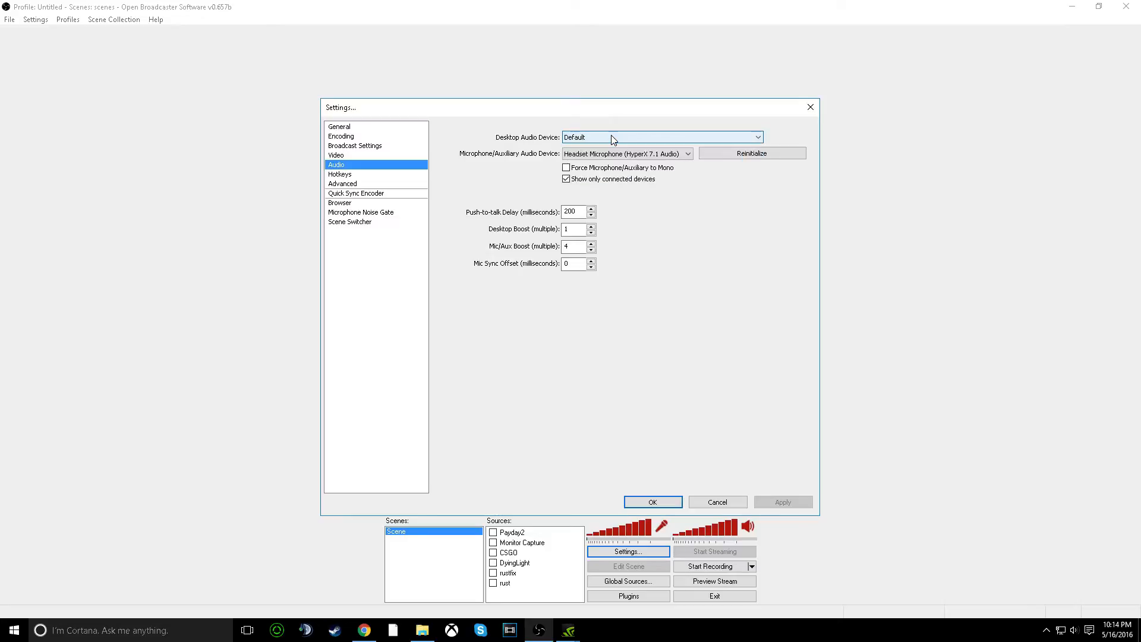
pyautogui.click(633, 141)
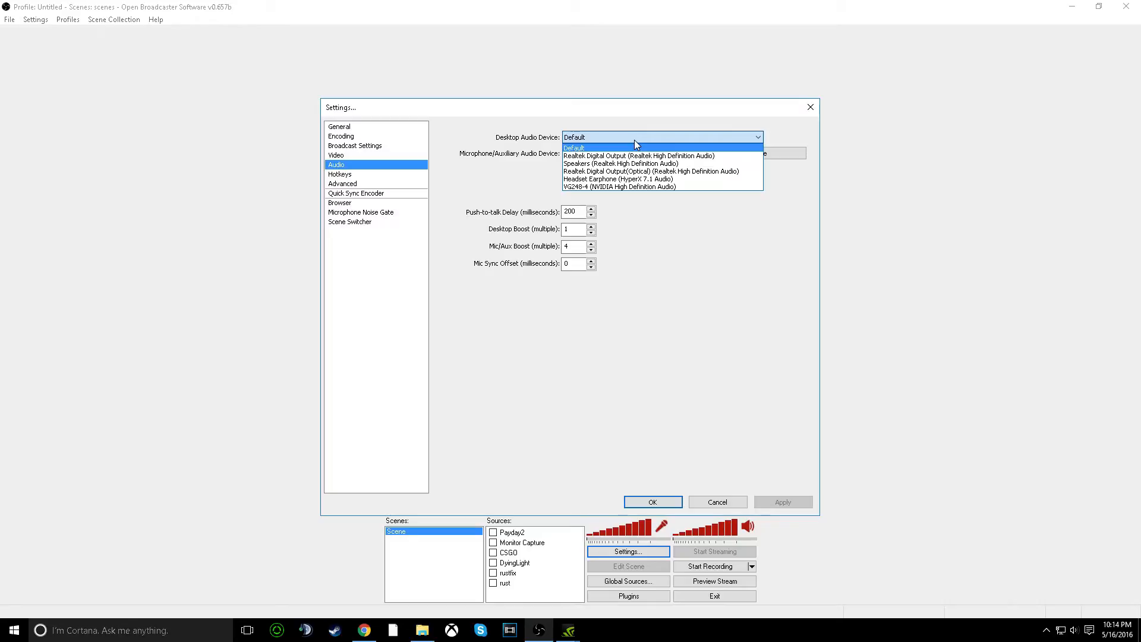
pyautogui.click(589, 131)
pyautogui.click(586, 155)
pyautogui.click(592, 157)
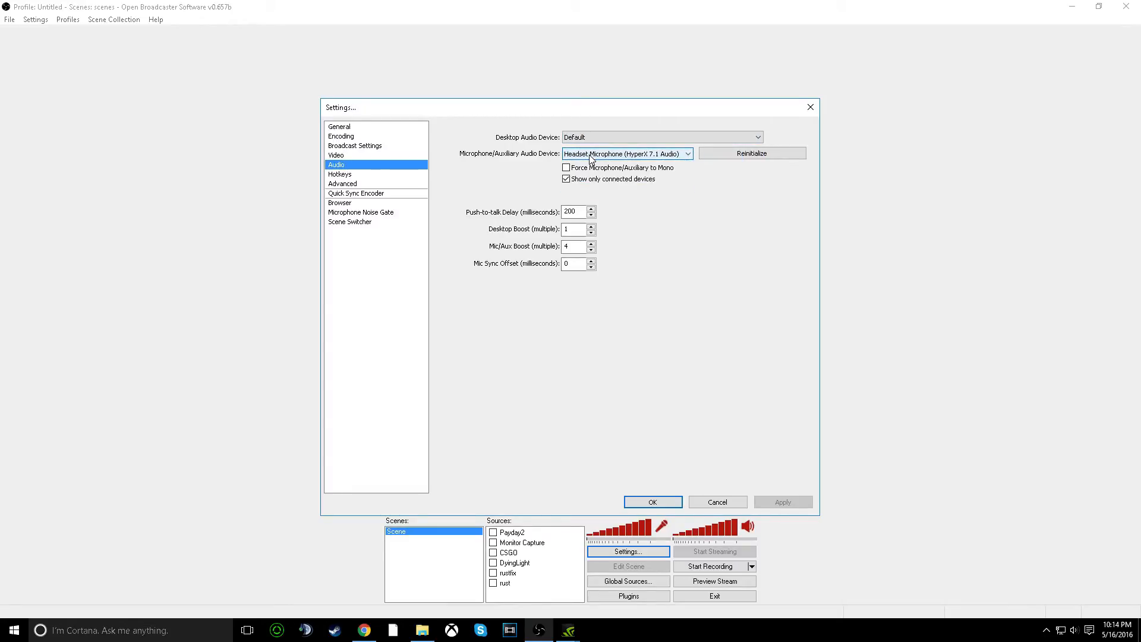
pyautogui.click(586, 154)
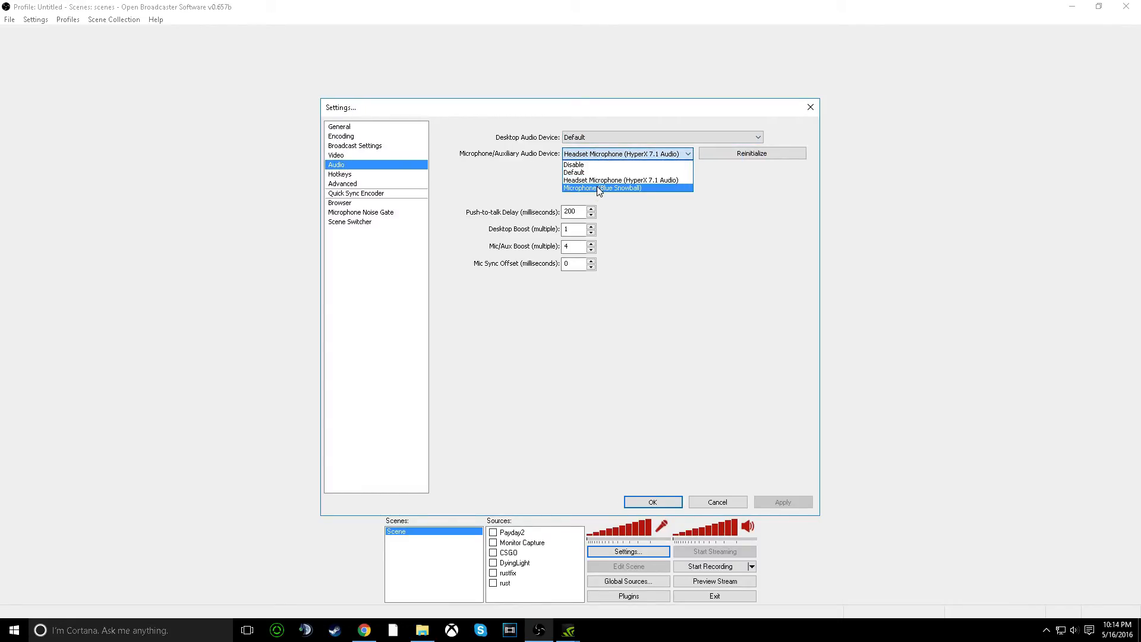
pyautogui.click(607, 152)
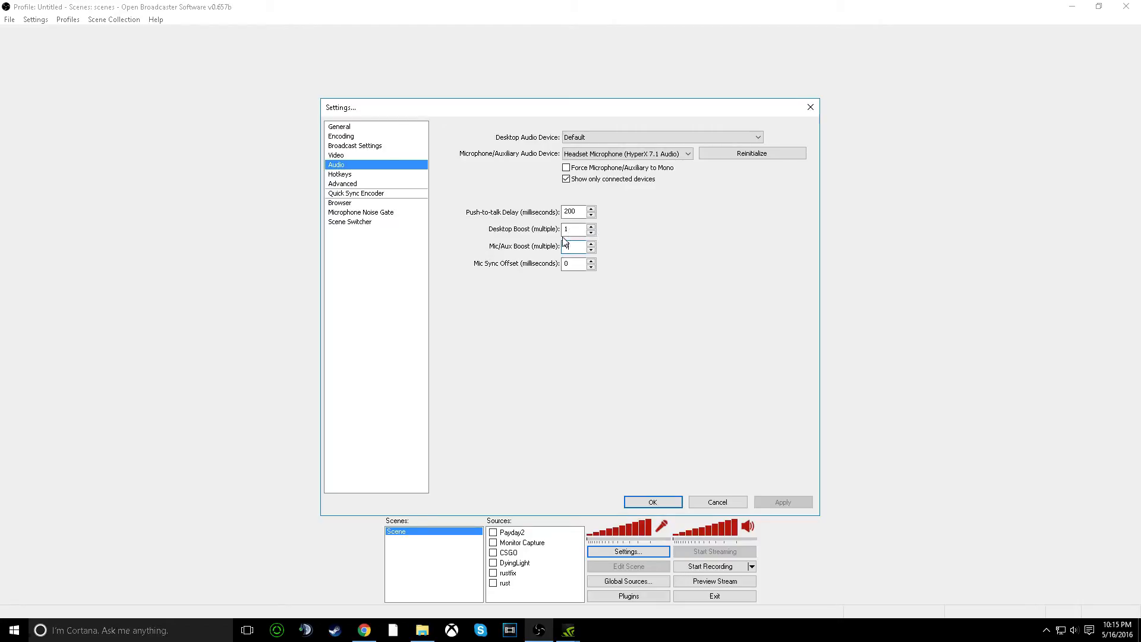
# - Review the recording hotkeys and the process priority class choices in the advanced settings
pyautogui.click(359, 176)
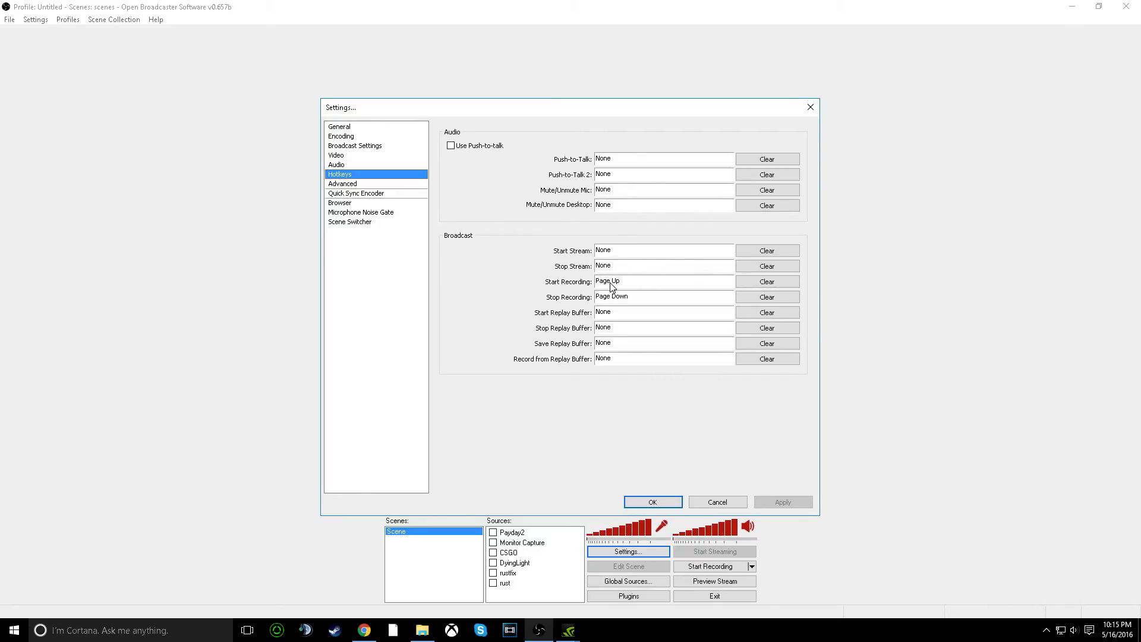
pyautogui.click(370, 184)
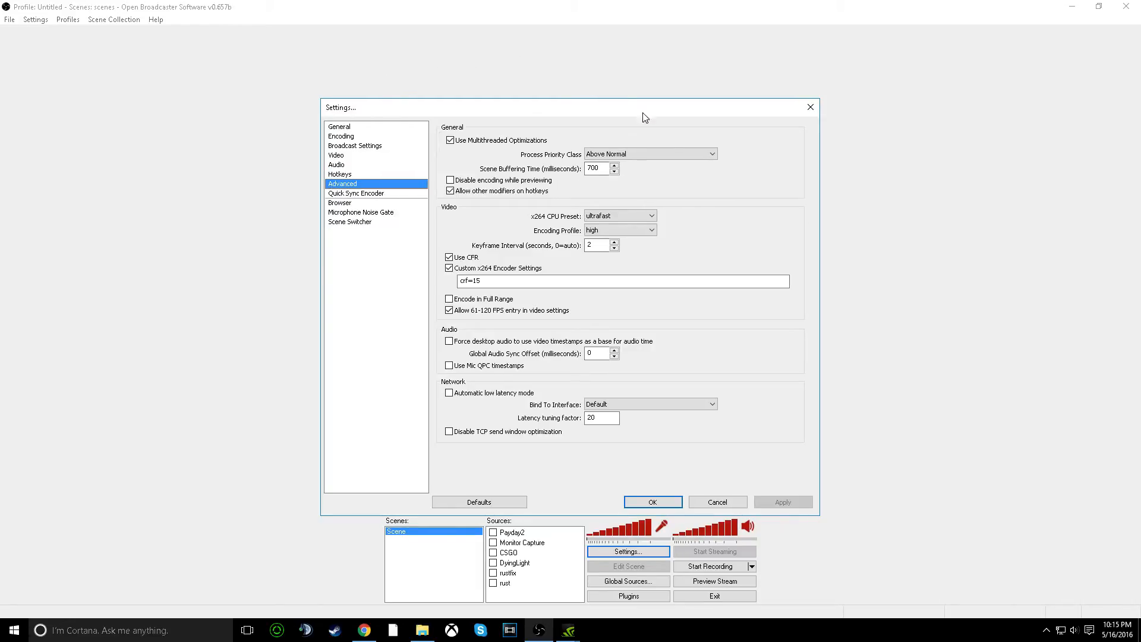
pyautogui.click(638, 155)
pyautogui.click(637, 154)
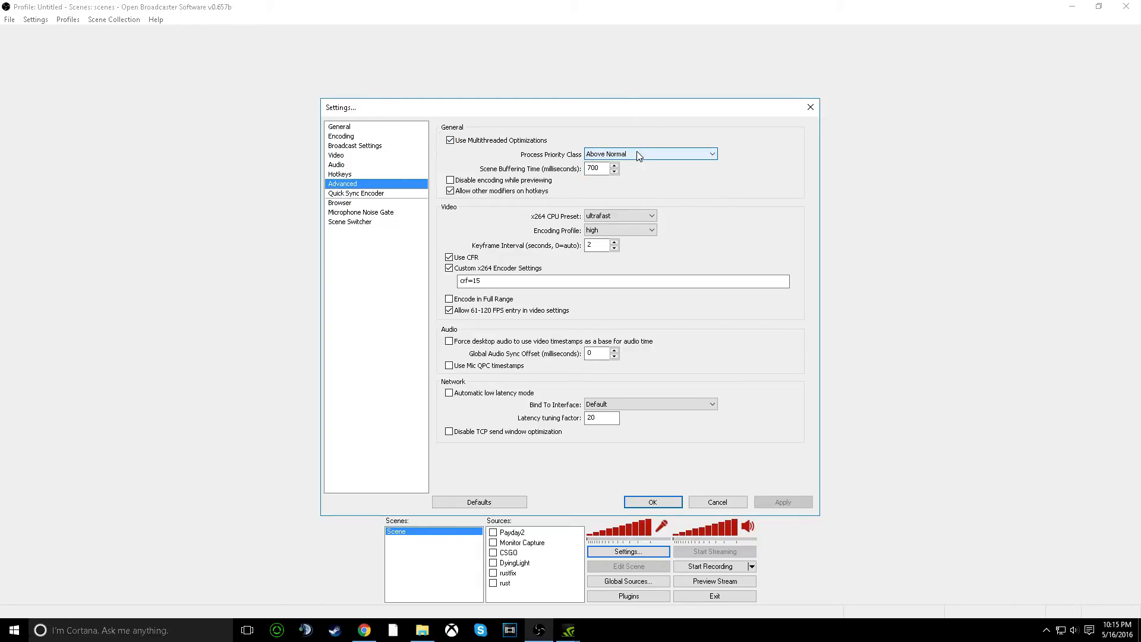
pyautogui.click(637, 153)
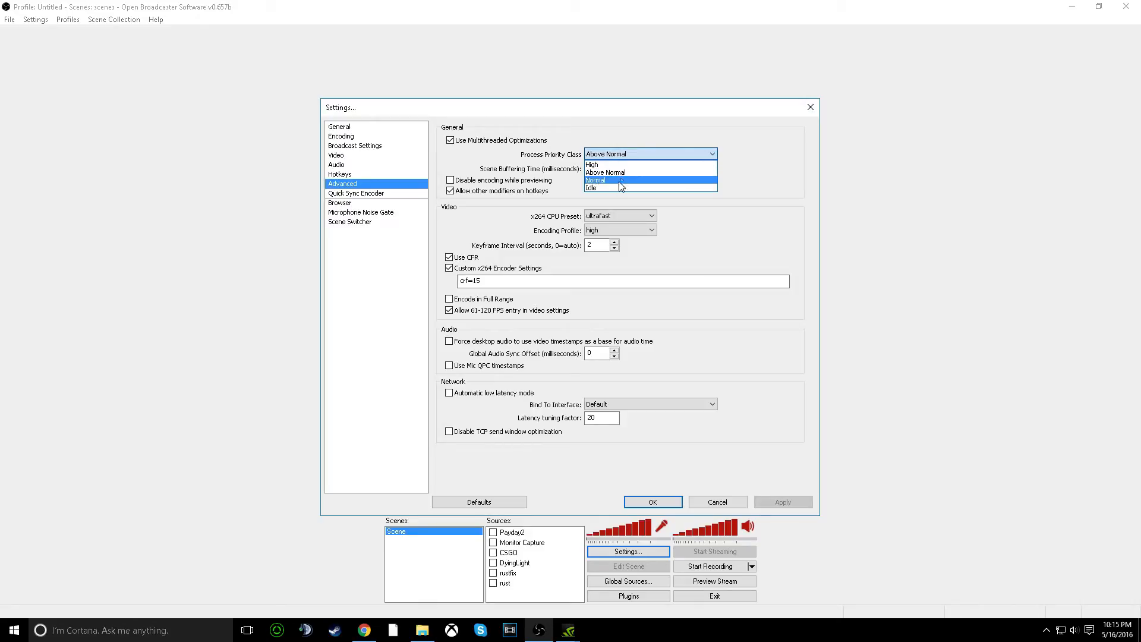
pyautogui.click(713, 152)
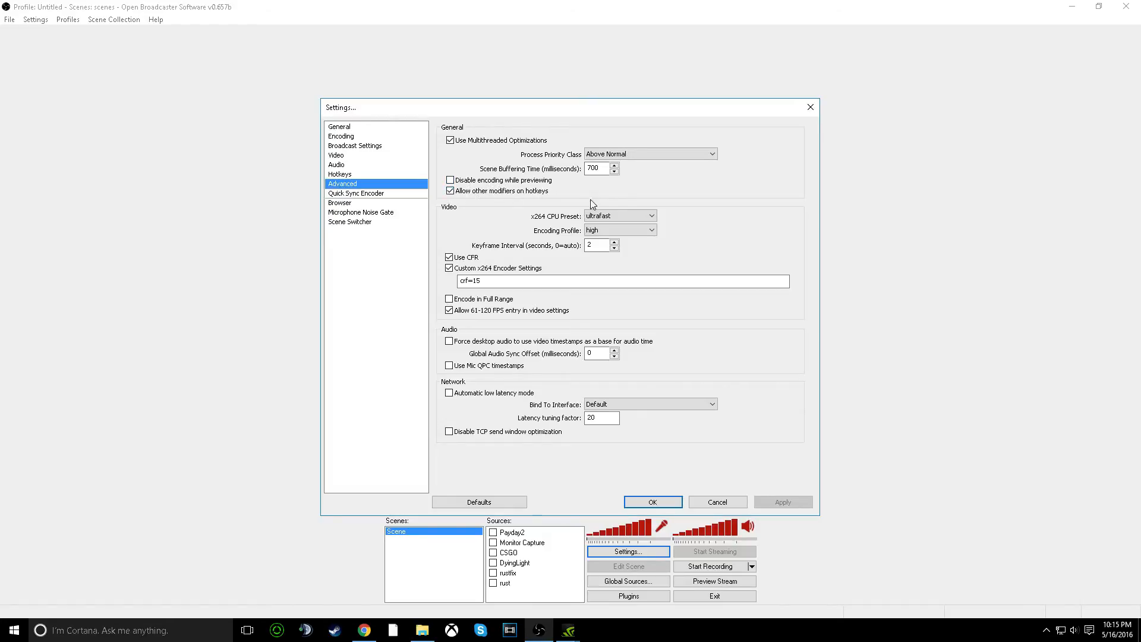
# - Change the x264 CPU preset to faster and accept the preset change
pyautogui.moveTo(625, 215)
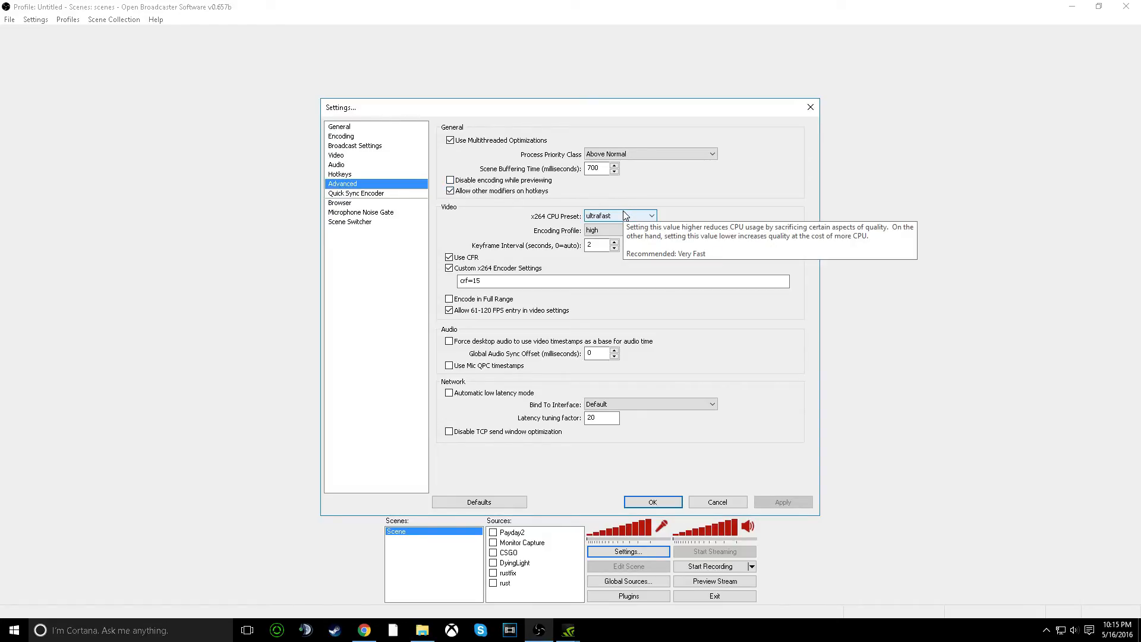
pyautogui.click(625, 215)
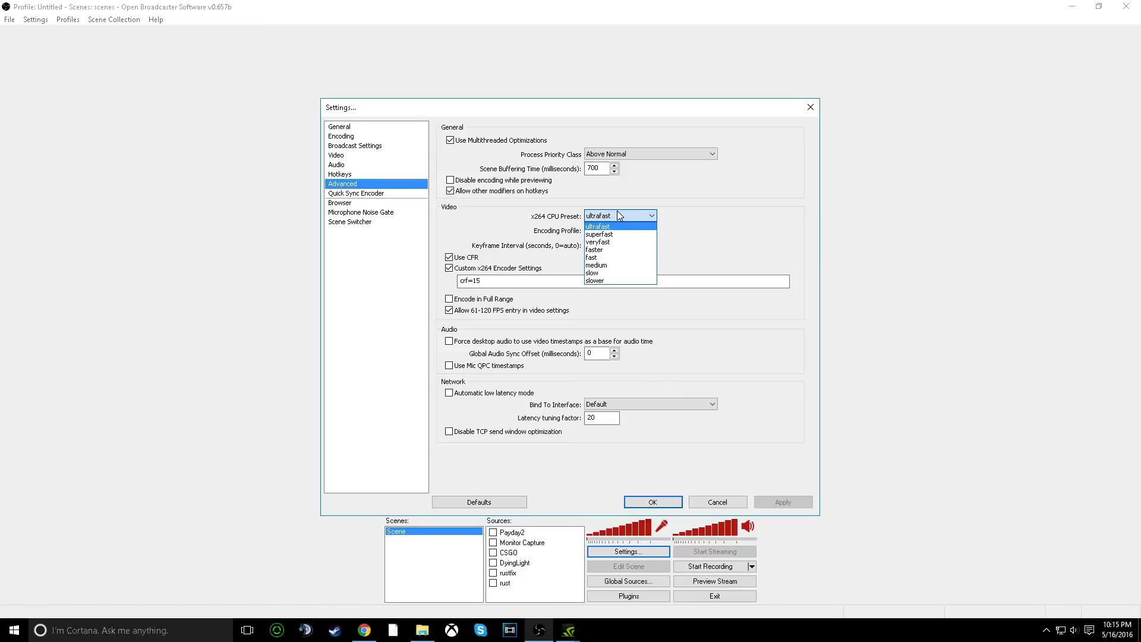
pyautogui.click(593, 250)
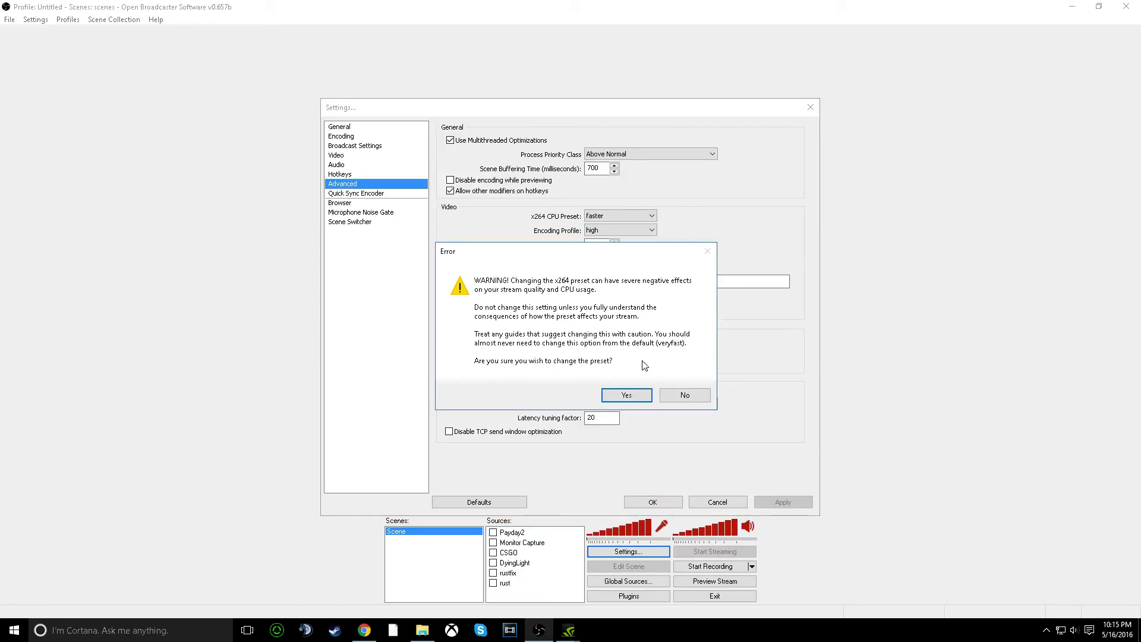
pyautogui.click(618, 395)
# - Set the x264 CPU preset to veryfast in the advanced video settings
pyautogui.click(622, 216)
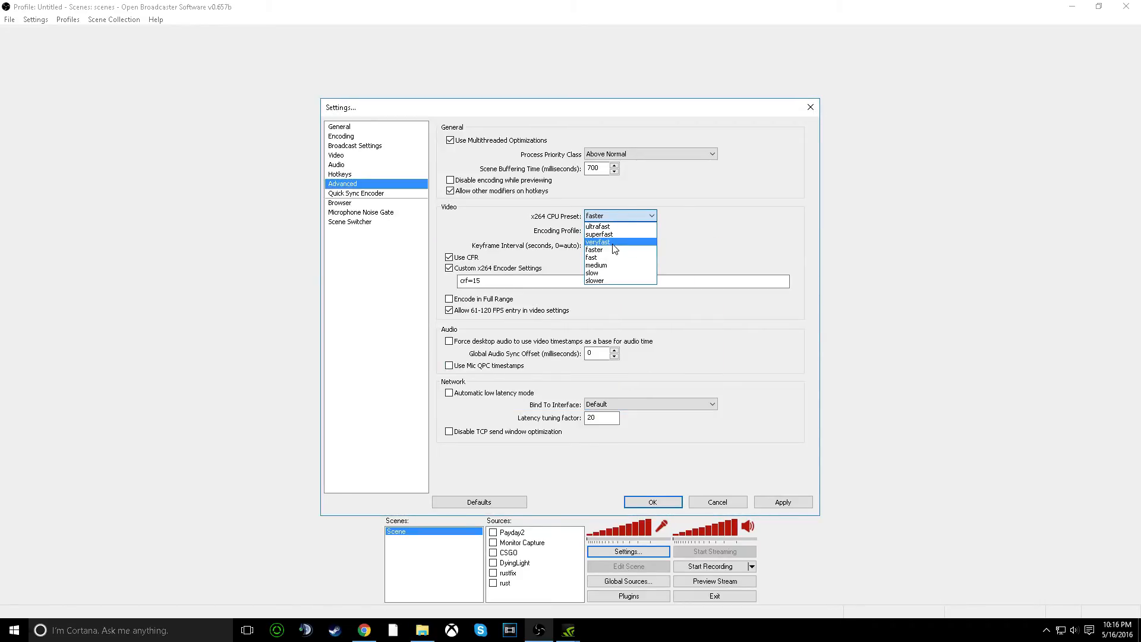
pyautogui.click(612, 242)
pyautogui.click(614, 217)
pyautogui.click(613, 218)
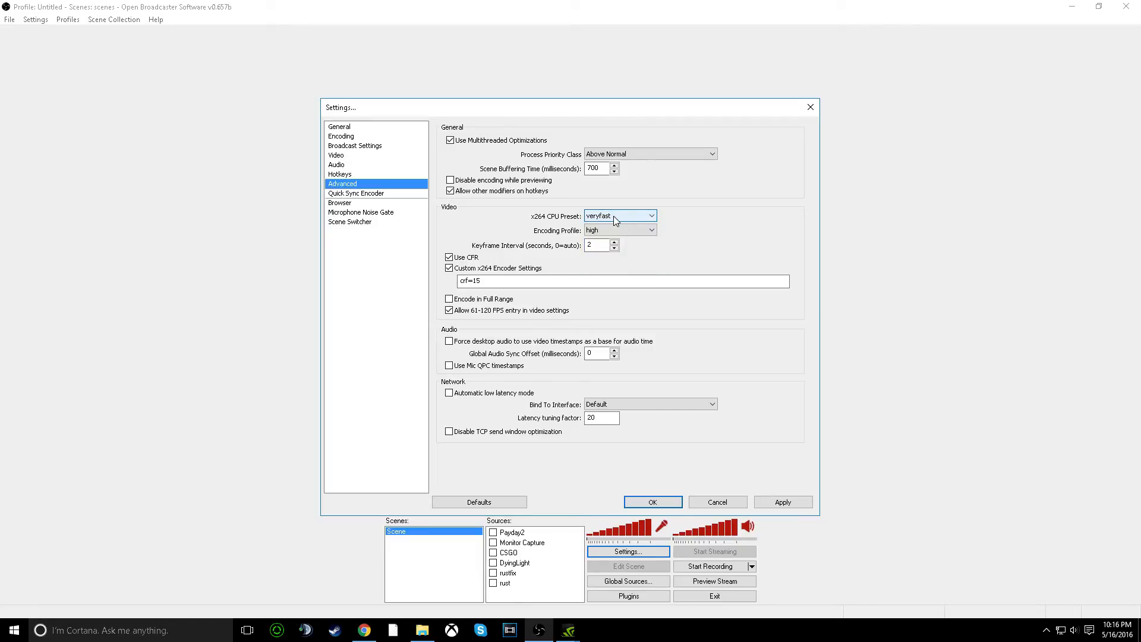
# - Set the x264 CPU preset to ultrafast in the advanced video settings and apply the change
pyautogui.click(613, 216)
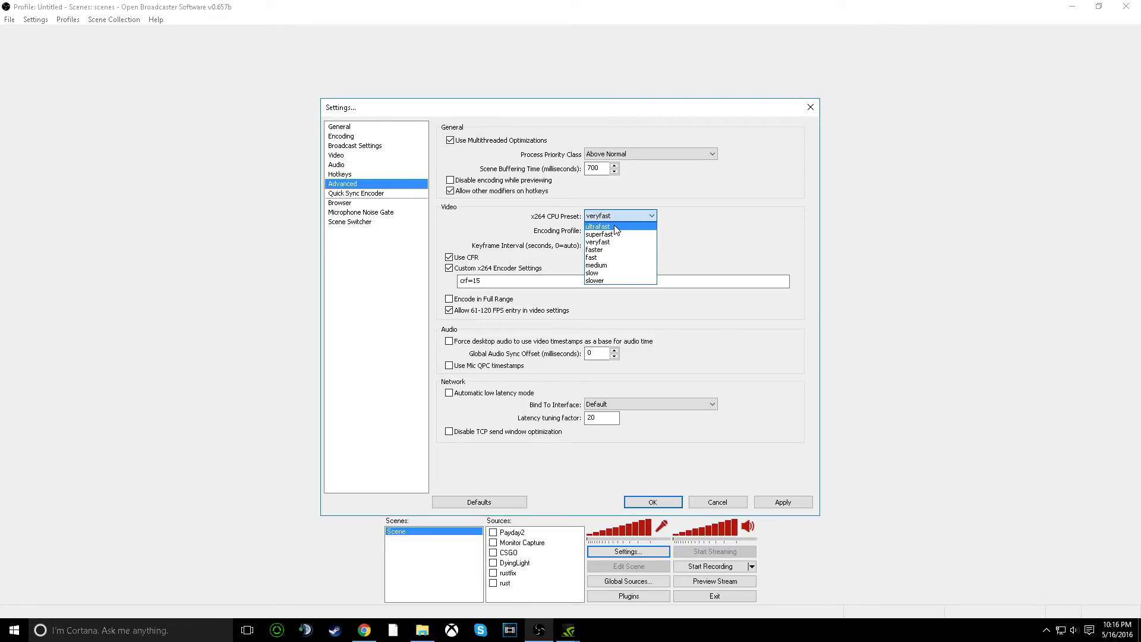
pyautogui.click(614, 226)
pyautogui.click(784, 502)
pyautogui.click(633, 217)
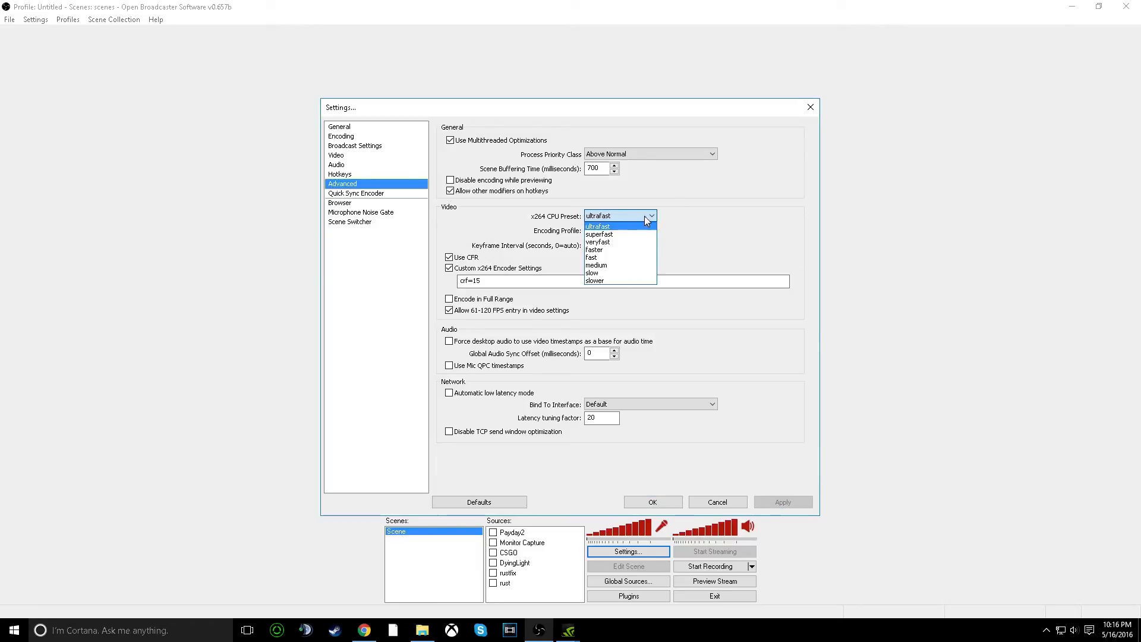
pyautogui.click(620, 216)
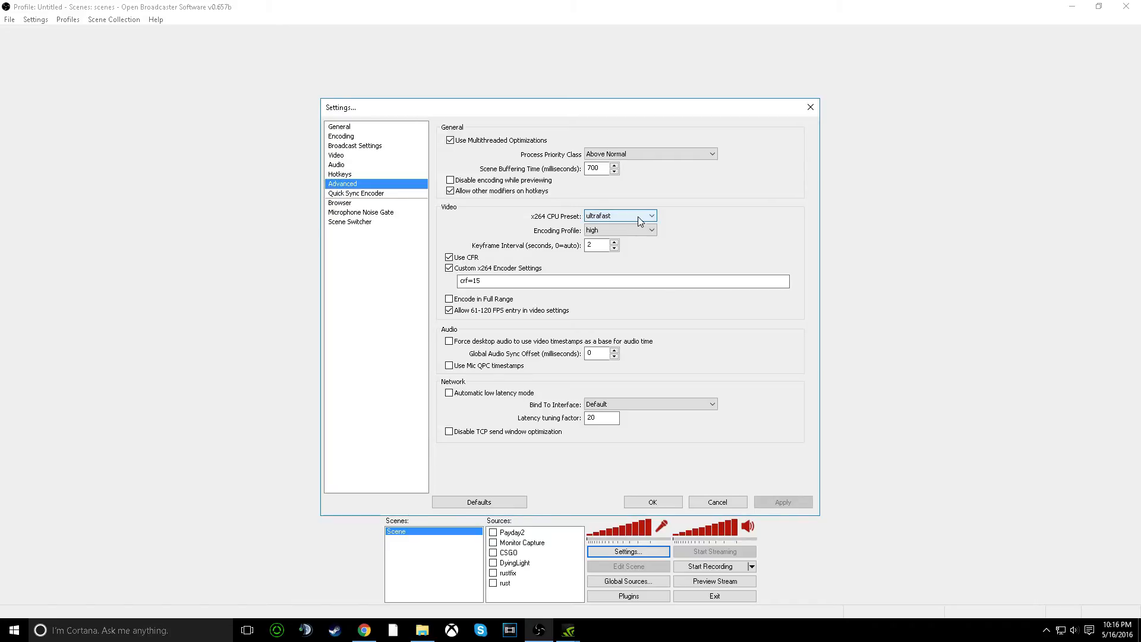
# - Choose high as the encoding profile in the advanced video settings
pyautogui.click(631, 231)
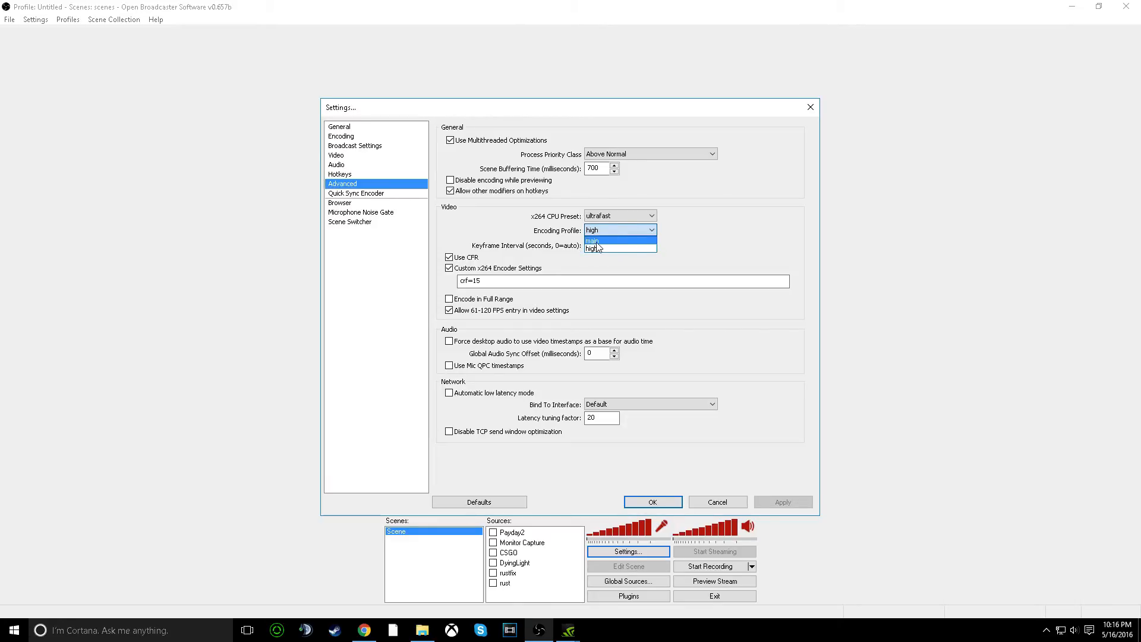
pyautogui.click(637, 248)
pyautogui.click(587, 249)
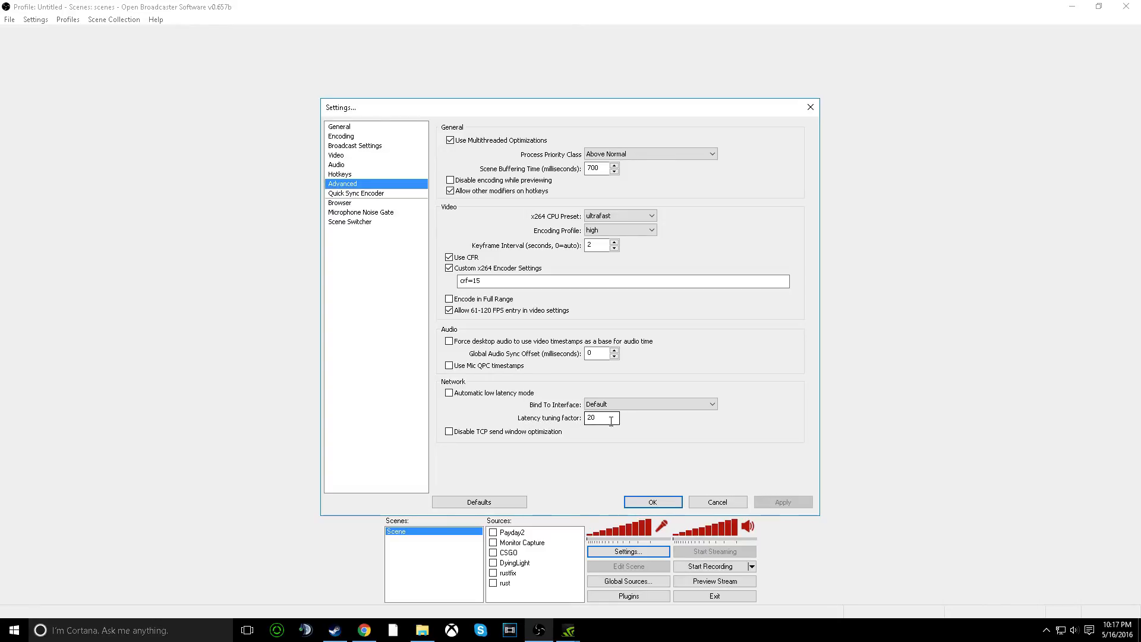
# - Review the Quick Sync encoder settings and the runtime, instance, CSS and template pages of the Browser settings
pyautogui.click(382, 193)
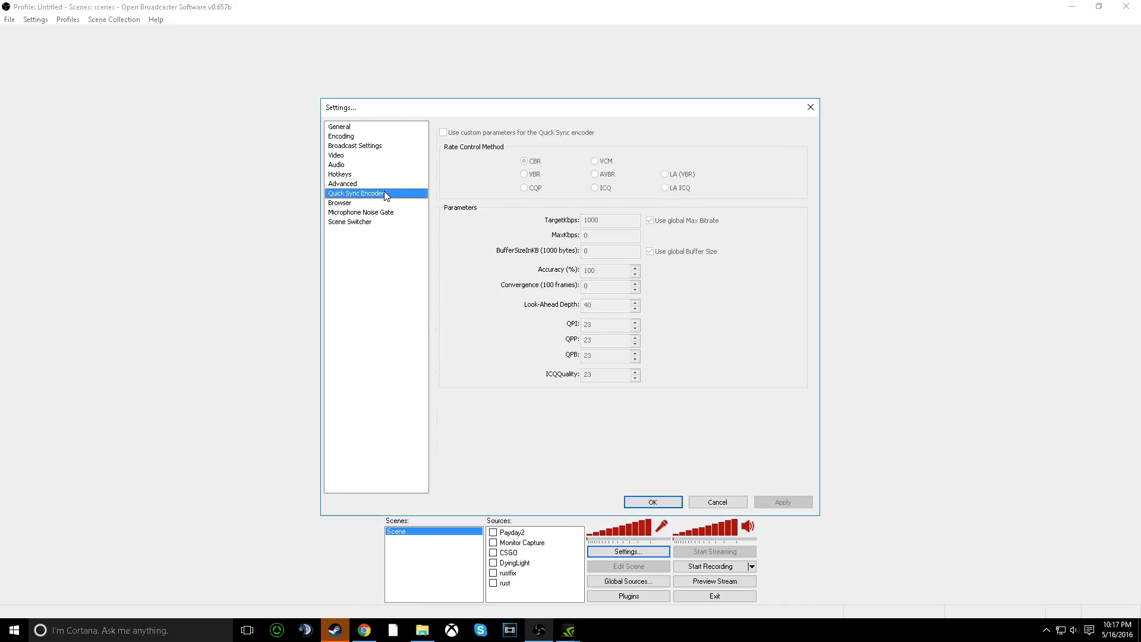
pyautogui.click(387, 204)
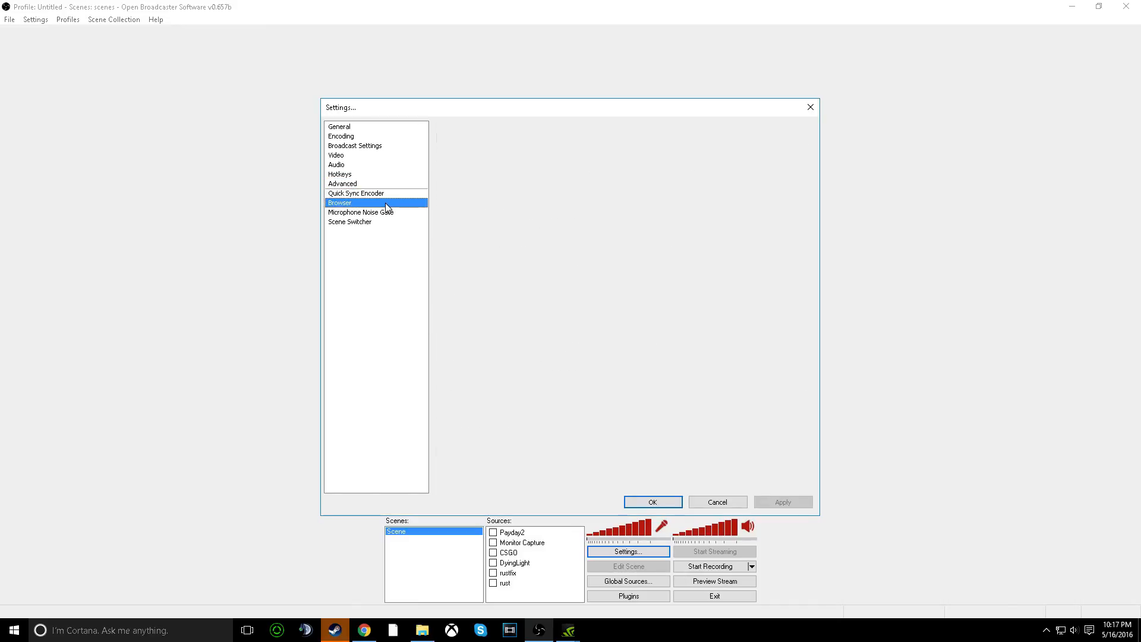
pyautogui.click(486, 172)
pyautogui.click(527, 172)
pyautogui.click(547, 171)
pyautogui.click(561, 171)
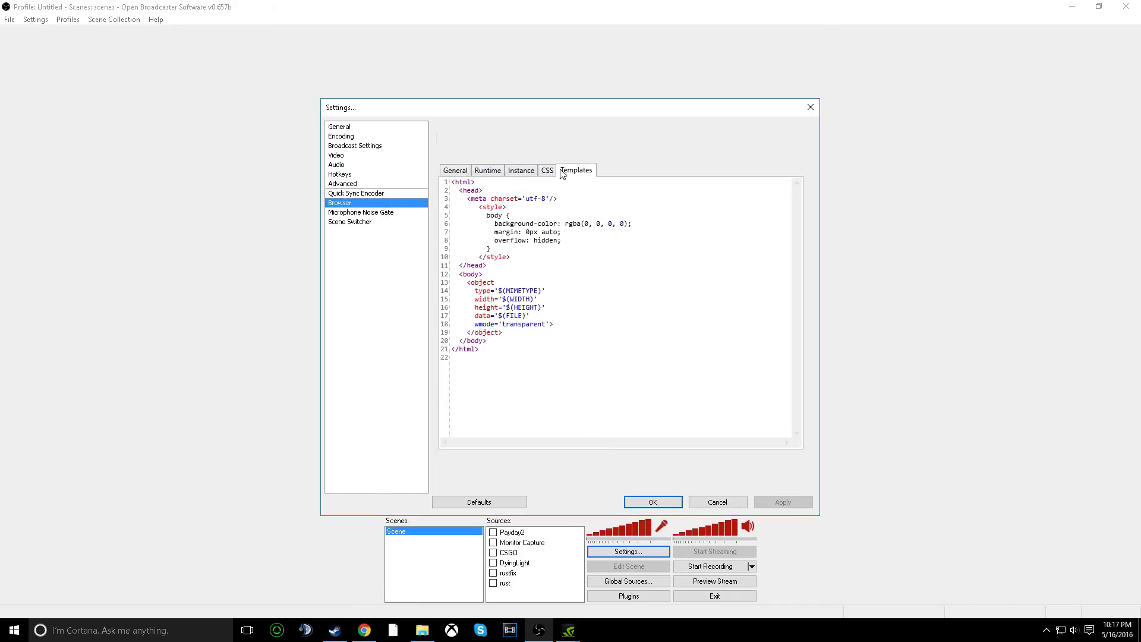
# - Review the microphone noise gate, scene switcher and general settings, and close the settings by accepting them
pyautogui.click(356, 211)
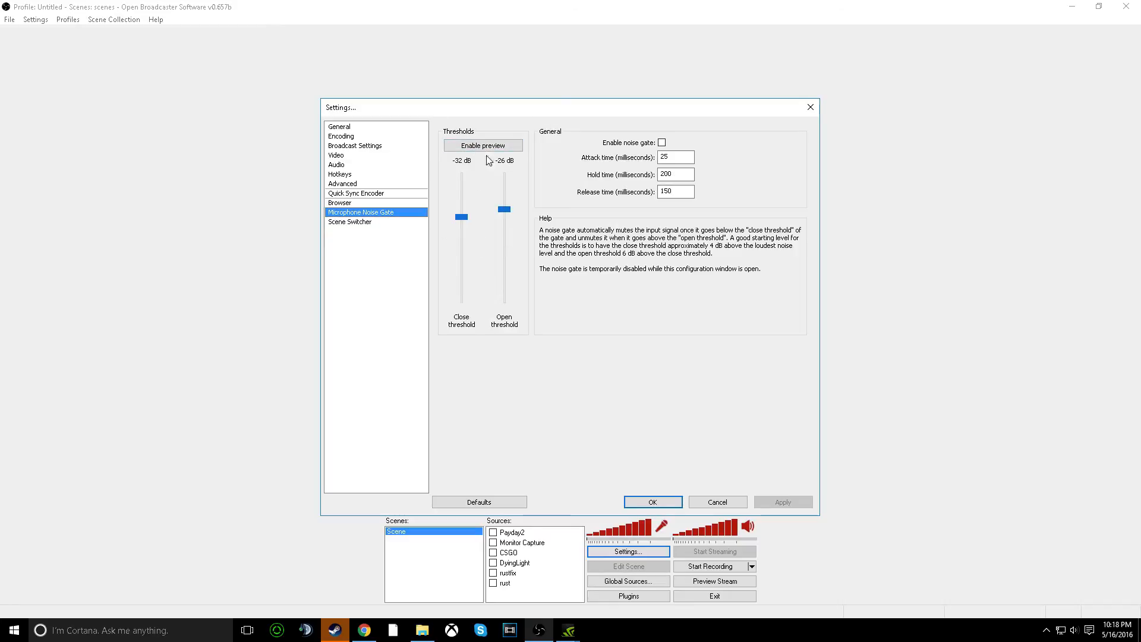
pyautogui.click(337, 223)
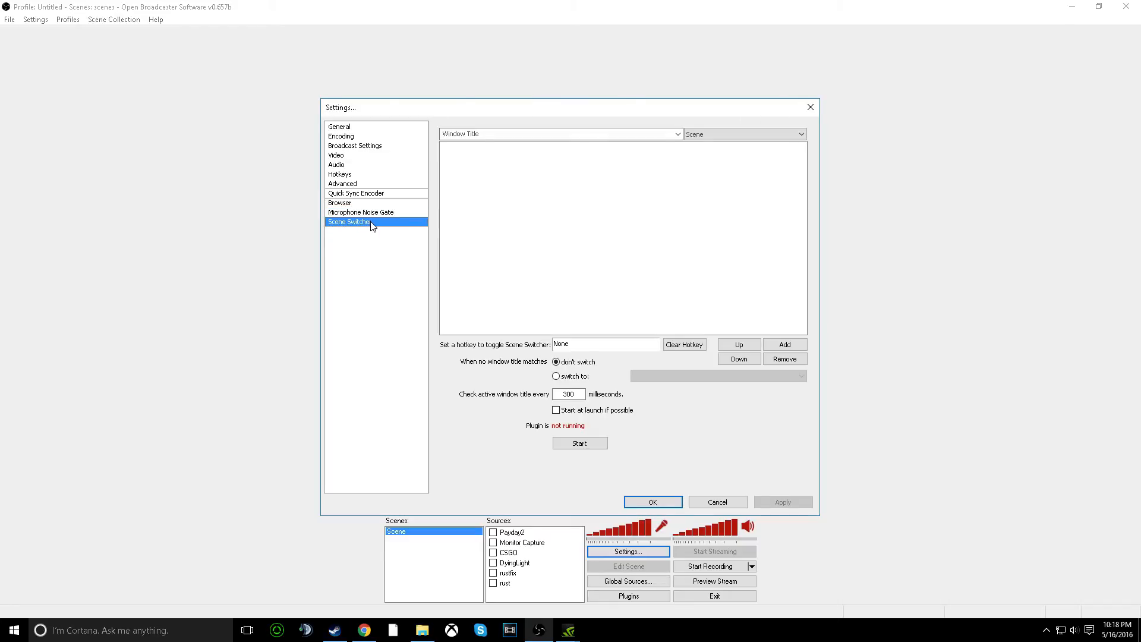
pyautogui.click(353, 128)
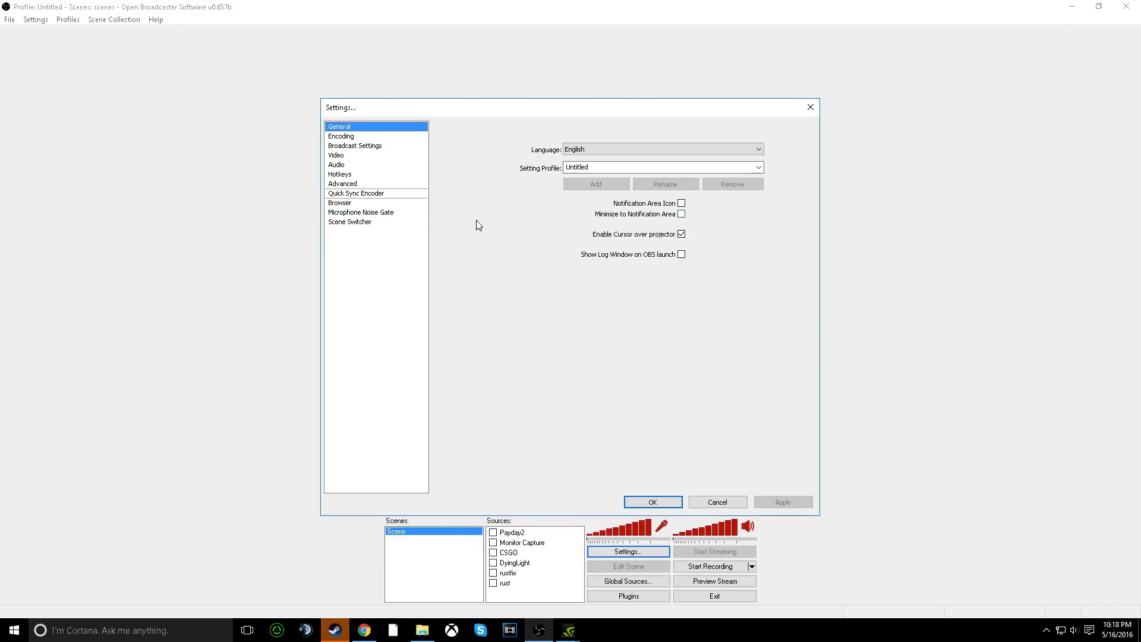
pyautogui.click(651, 499)
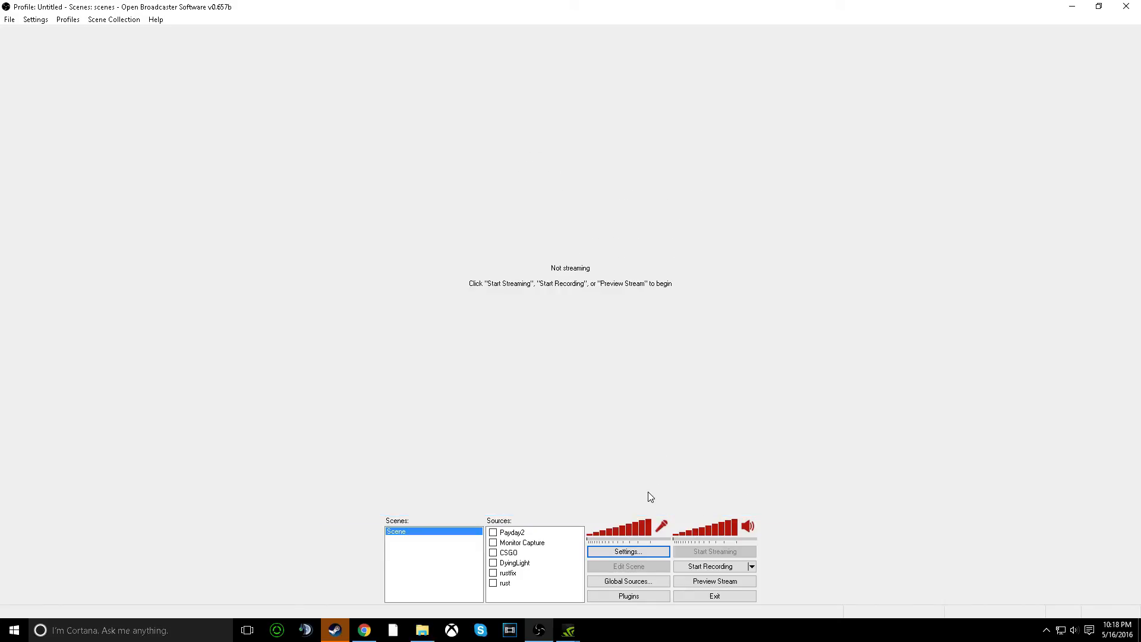
# - Add a new scene named game1 to the scene list
pyautogui.rightClick(447, 555)
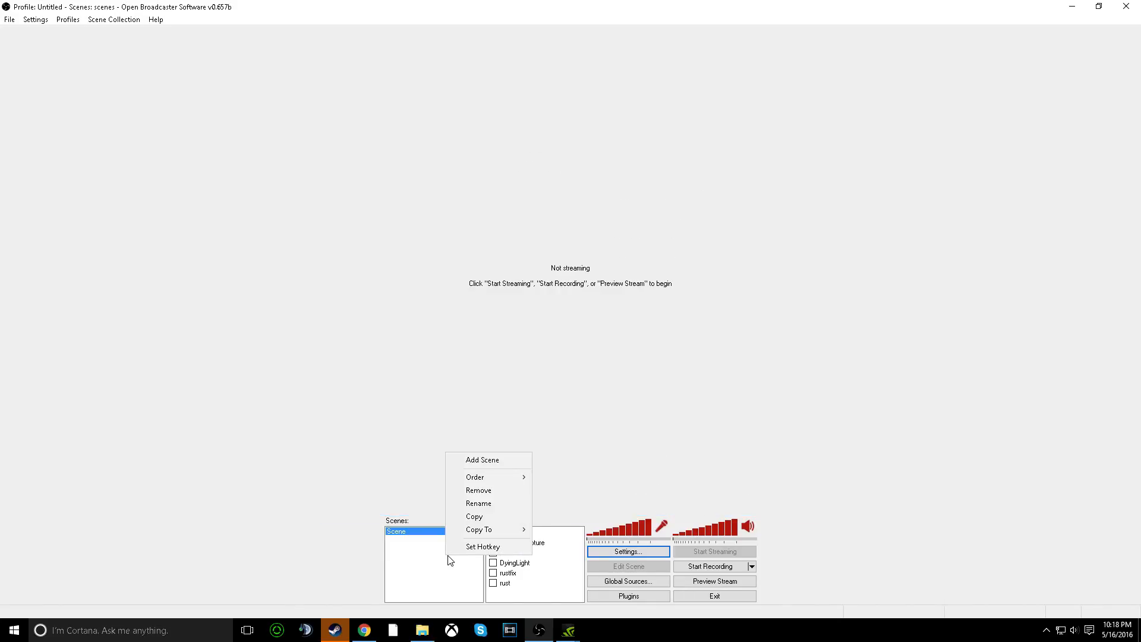
pyautogui.click(522, 460)
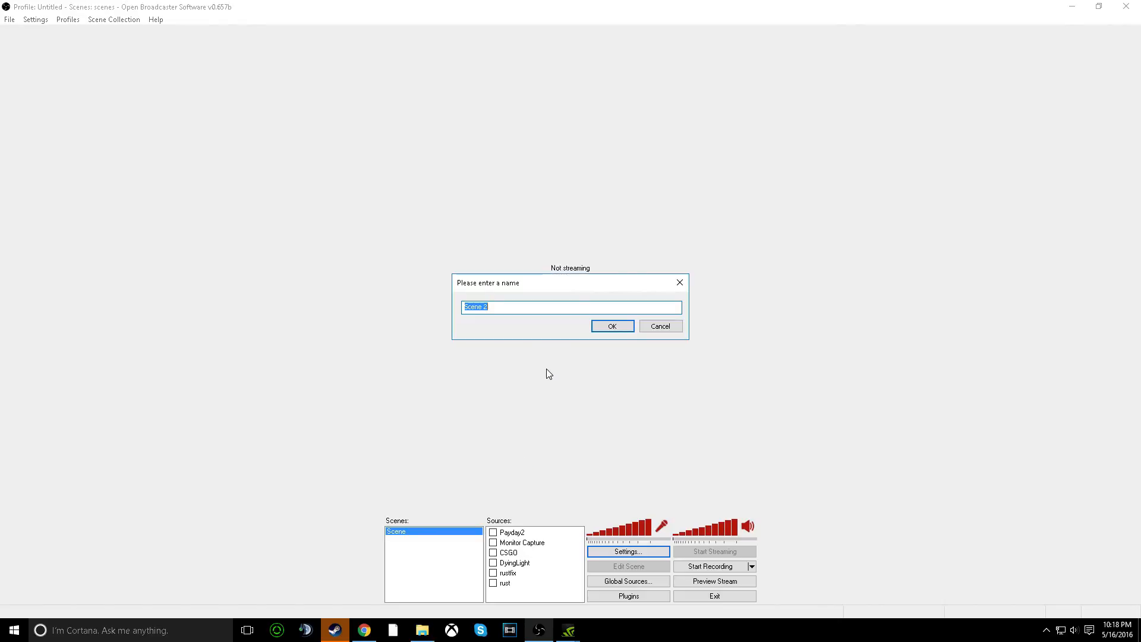
pyautogui.write('game1')
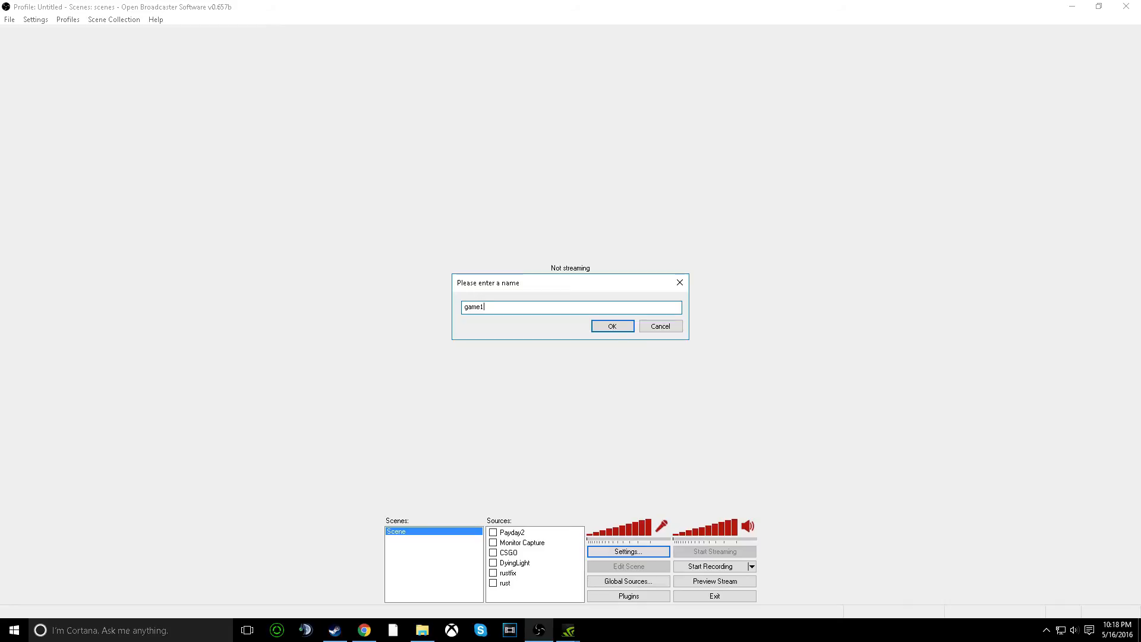
pyautogui.press('Return')
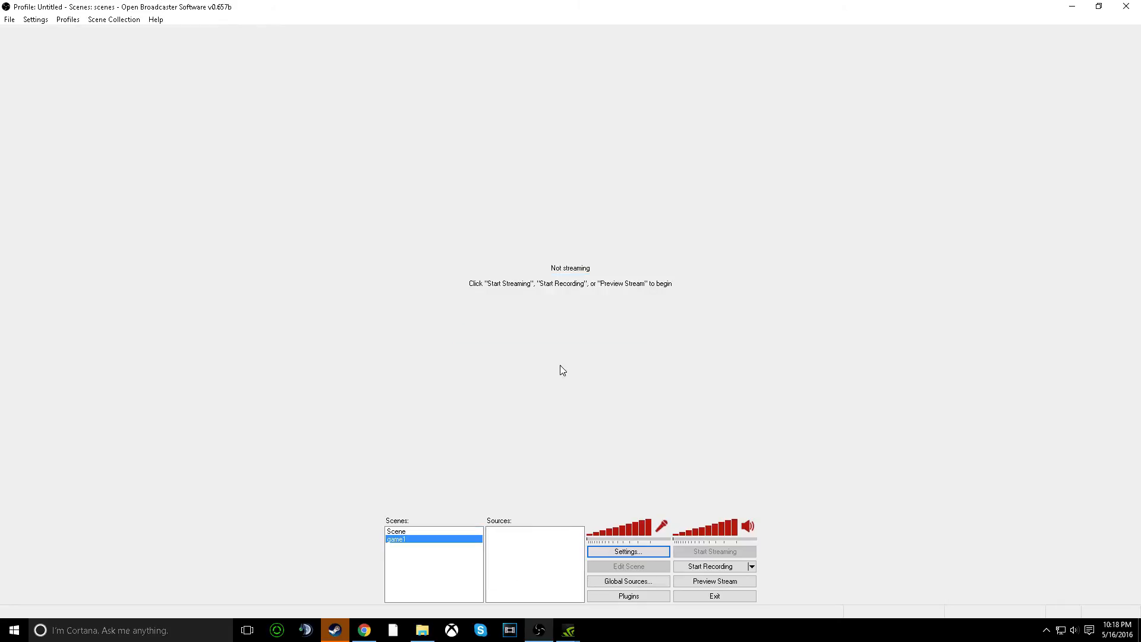
# - Try adding a Game Capture source to the game1 scene with NVIDIA GeForce Experience as the captured application
pyautogui.rightClick(529, 538)
pyautogui.moveTo(547, 544)
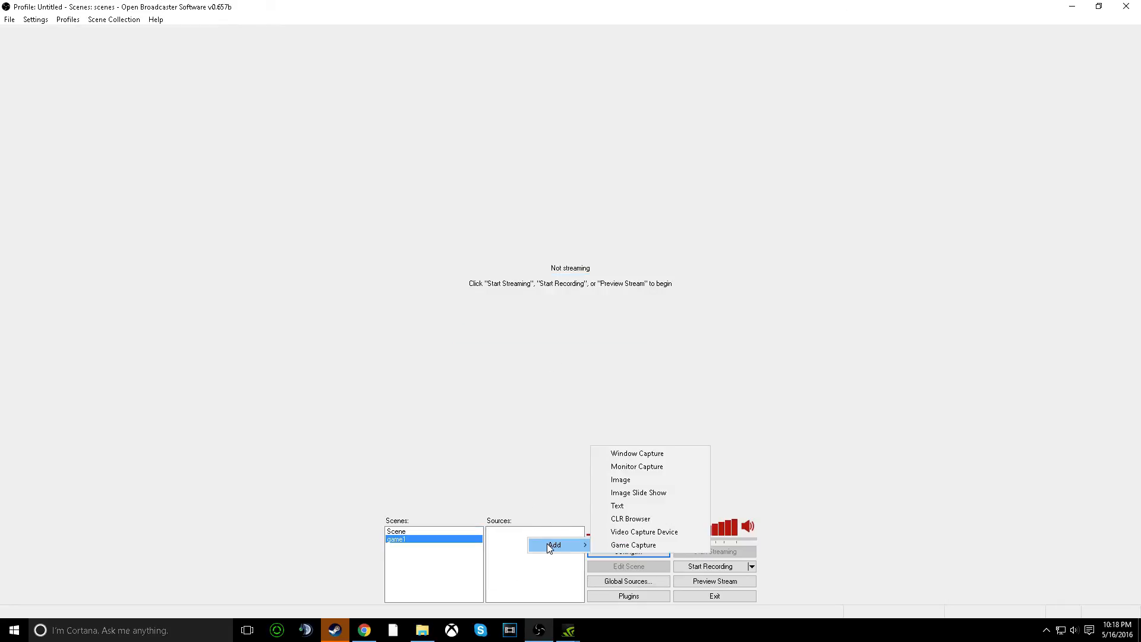
pyautogui.click(609, 545)
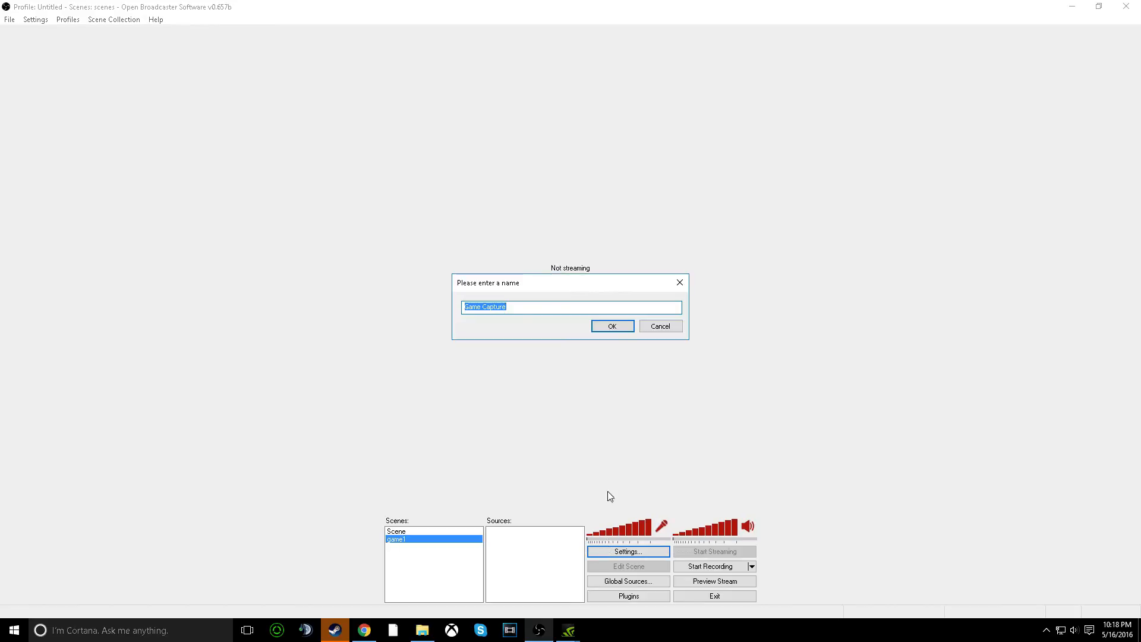
pyautogui.click(610, 325)
pyautogui.click(270, 72)
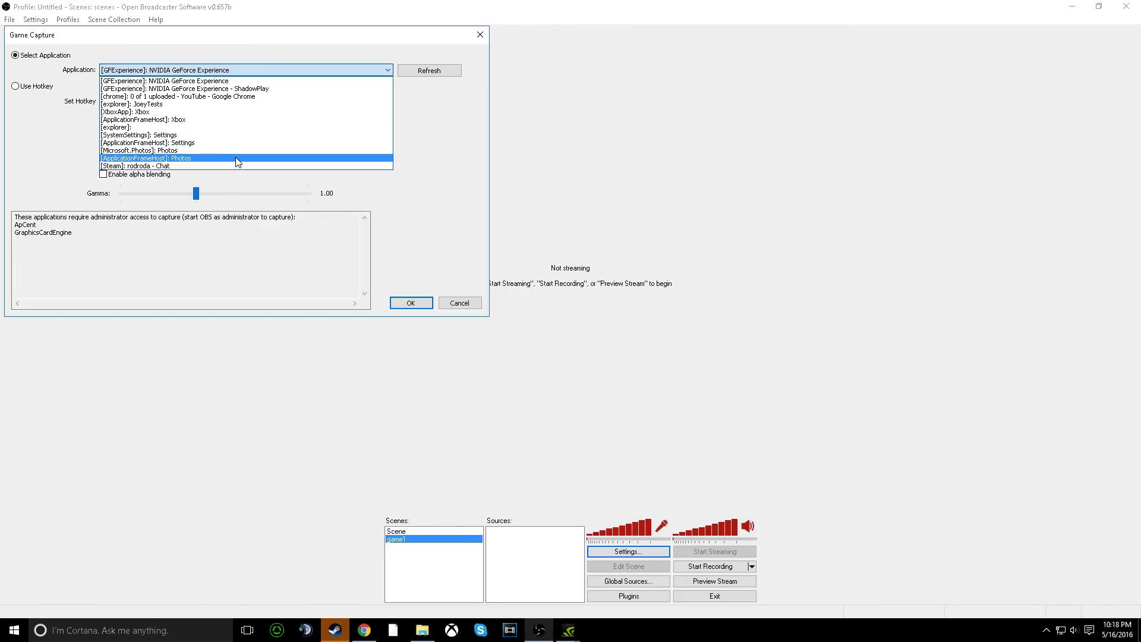
pyautogui.click(245, 81)
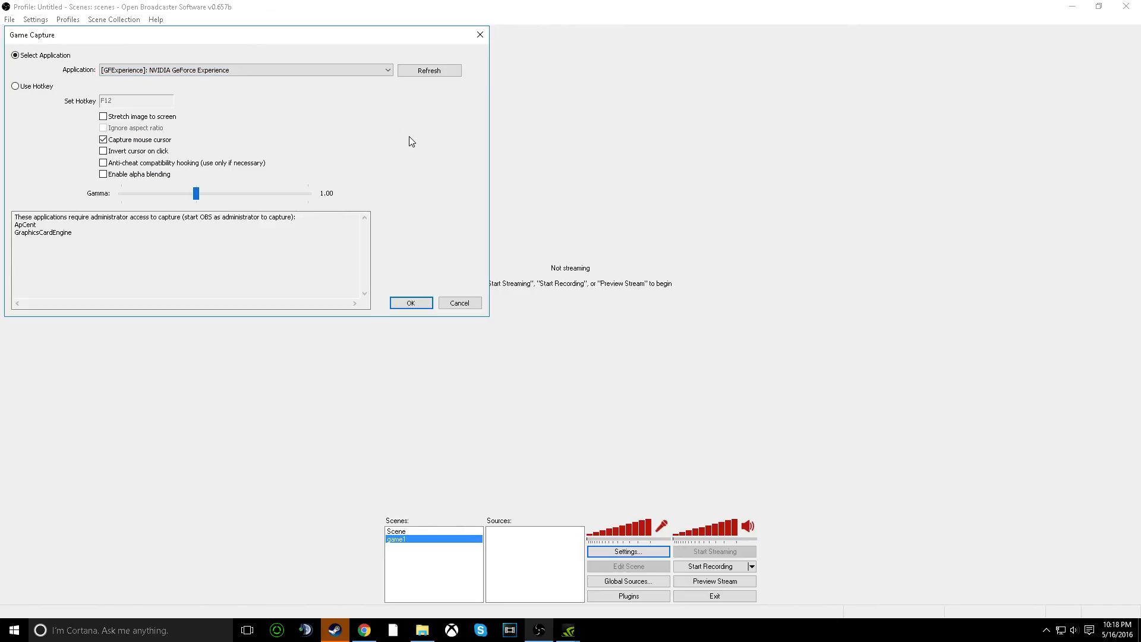
pyautogui.click(459, 304)
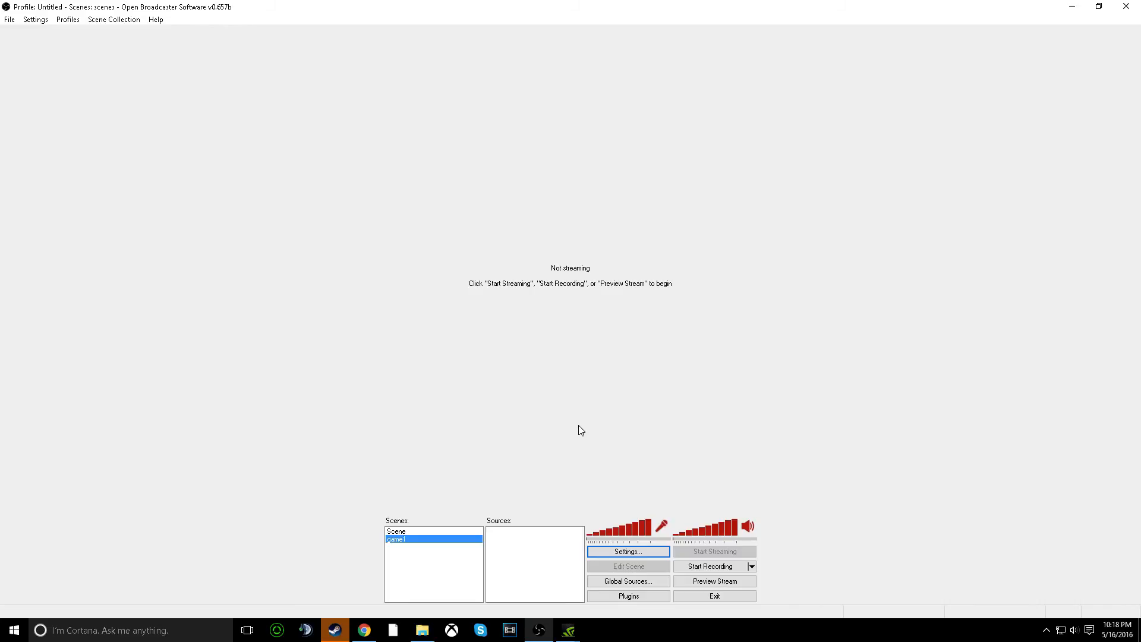
# - Examine the capturable applications offered for a new Game Capture source in the game1 scene and close its settings without saving
pyautogui.rightClick(535, 537)
pyautogui.moveTo(558, 543)
pyautogui.click(633, 544)
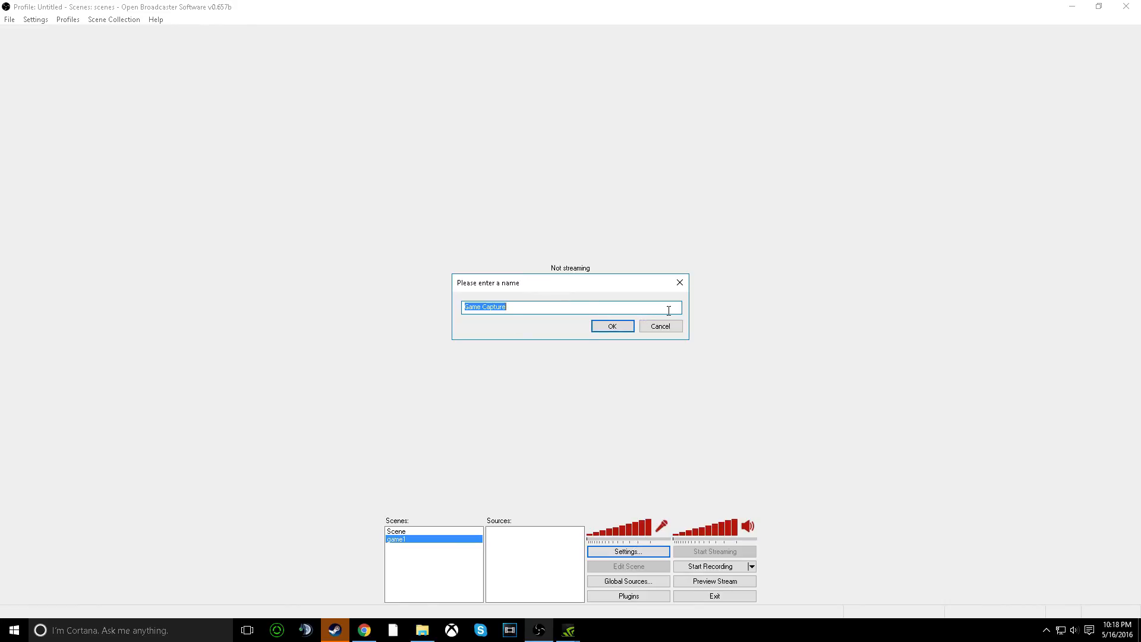
pyautogui.click(613, 326)
pyautogui.click(358, 72)
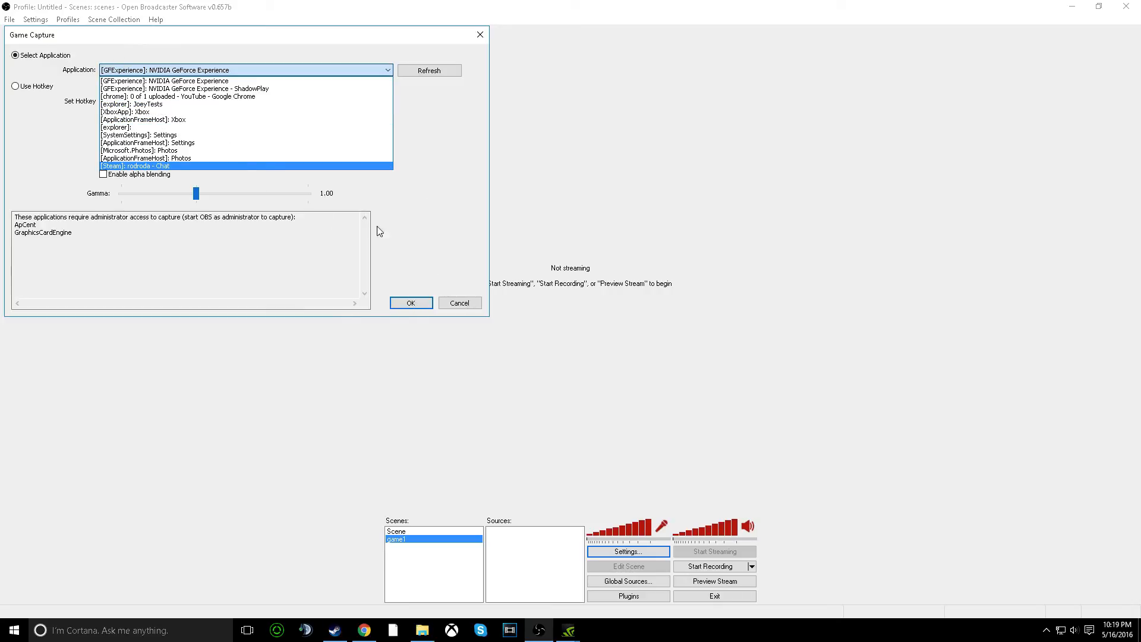
pyautogui.click(475, 150)
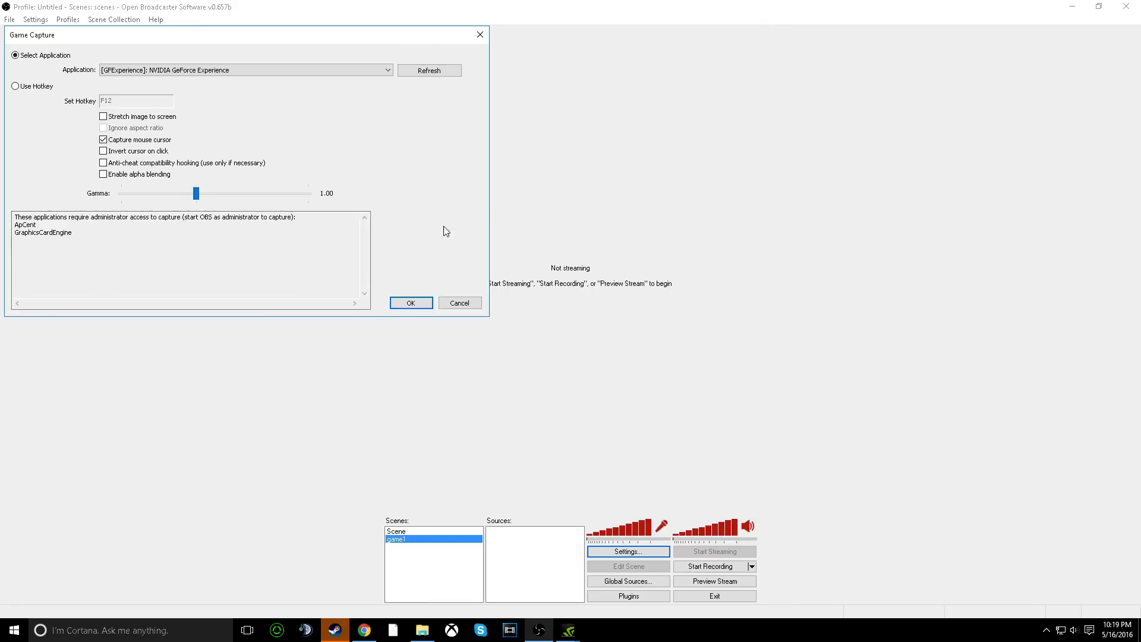
pyautogui.click(480, 36)
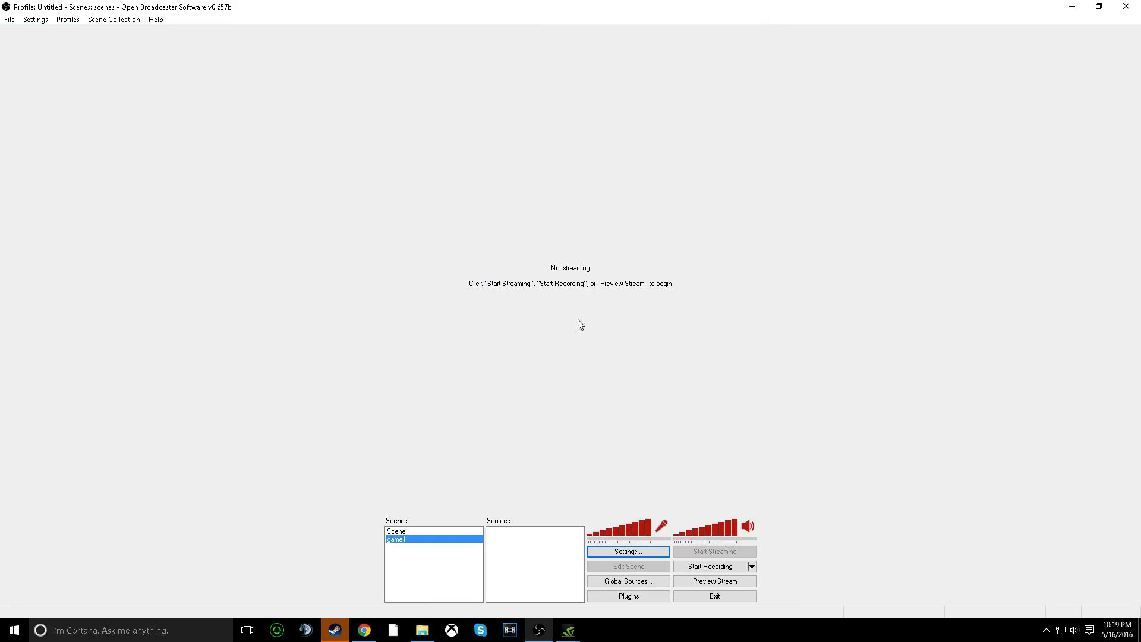
# - Preview the stream of the game1 scene and stop the preview
pyautogui.click(692, 581)
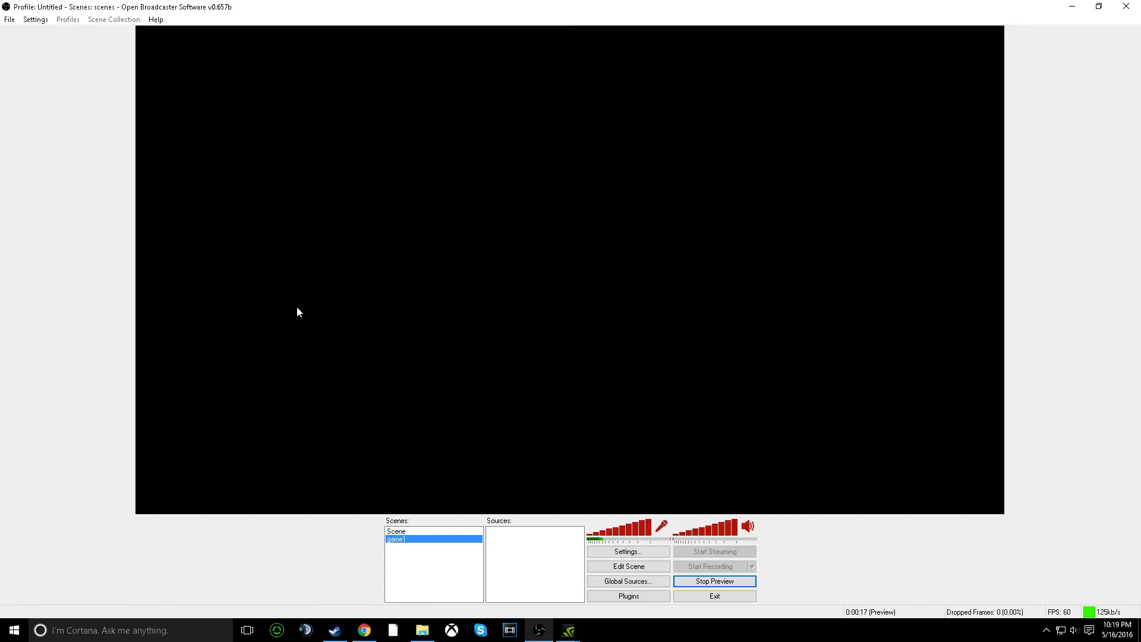
pyautogui.click(696, 583)
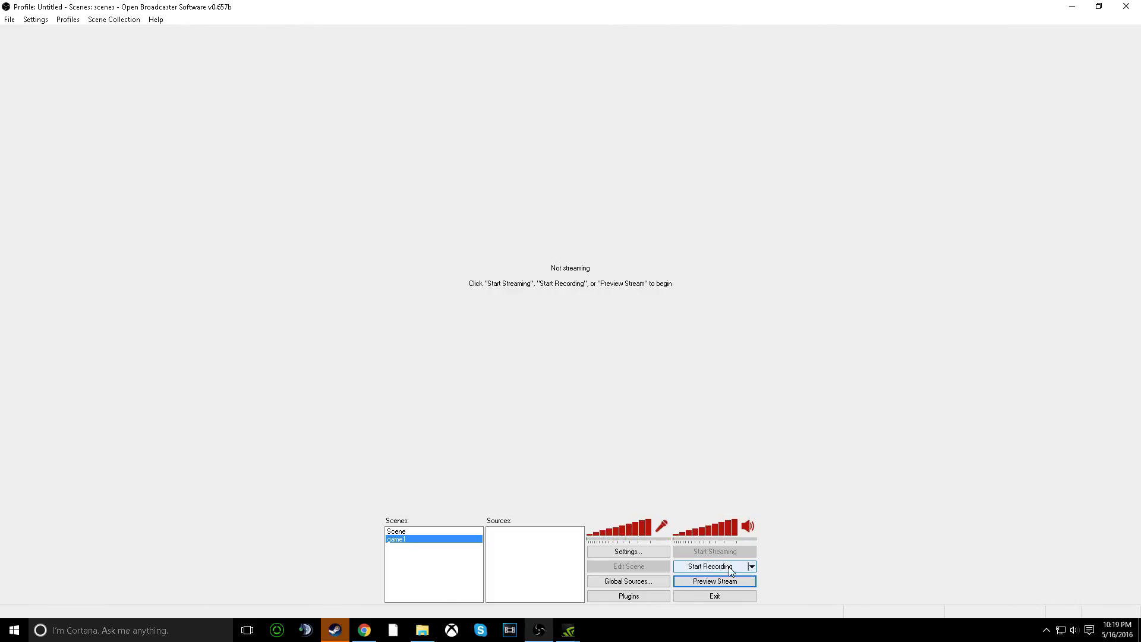